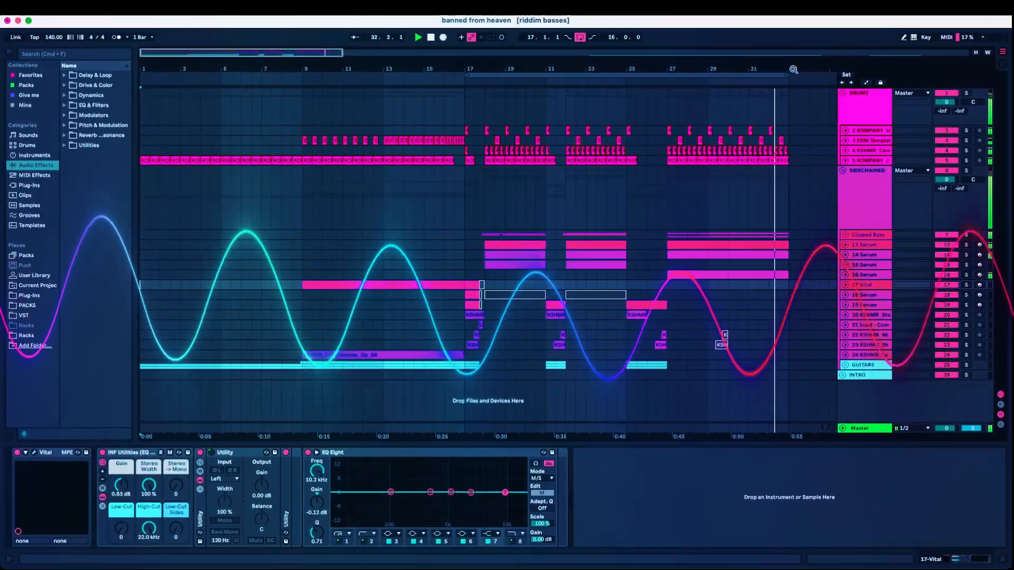
Expand the 17 Vital track, select its MIDI clip and open its Vital synth window, then close it
drag(792, 71, 813, 74)
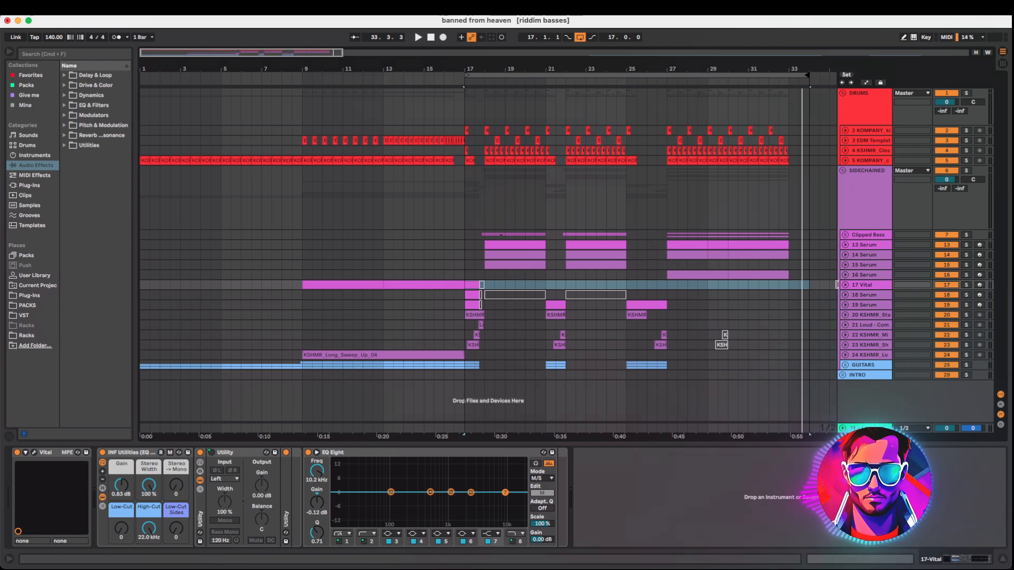
click(845, 285)
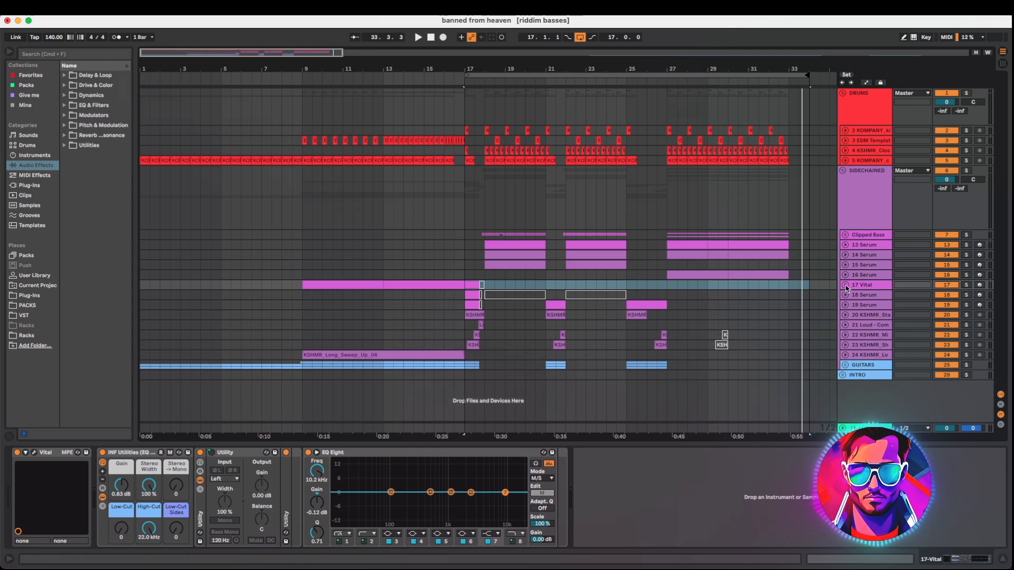
scroll(327, 279, down, 1)
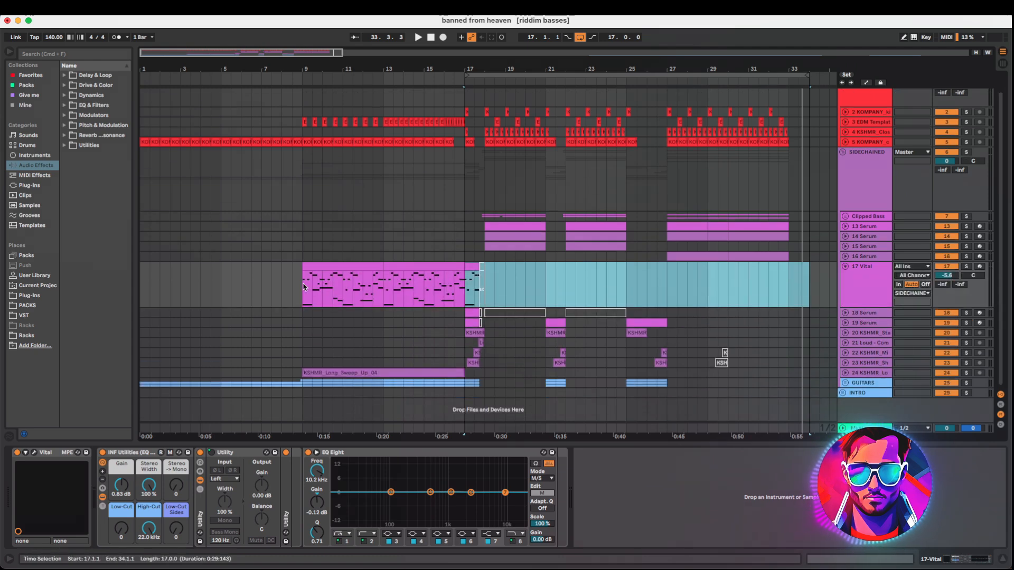
click(333, 270)
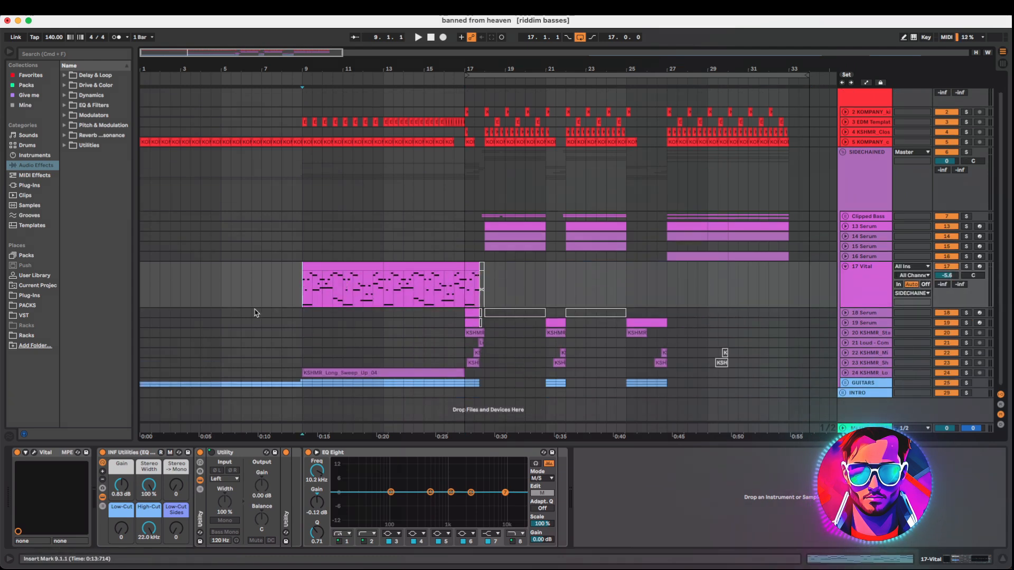
click(34, 453)
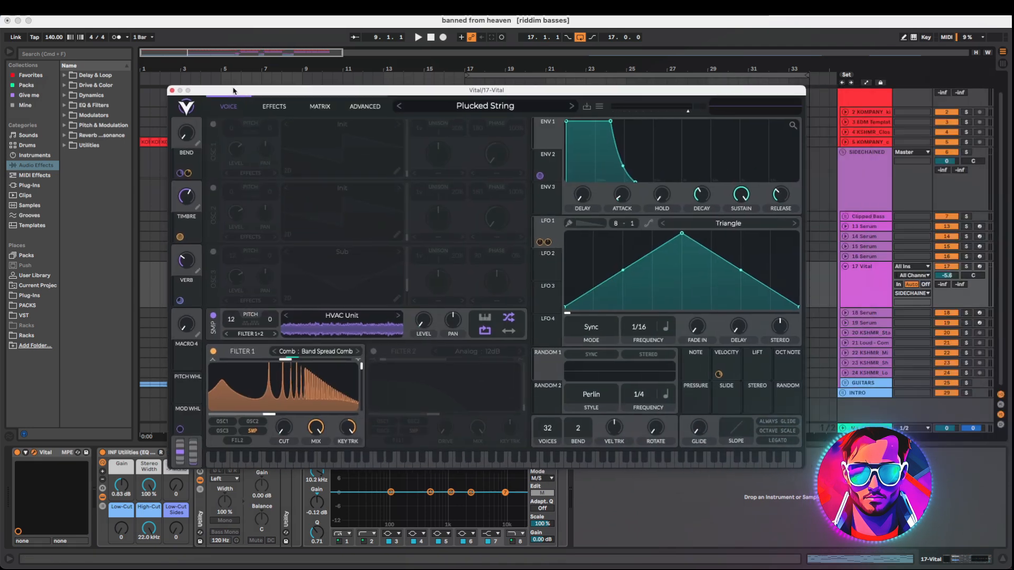
key(super+w)
Open the Vital MIDI clip in the note editor and play it back to hear the melody
double_click(319, 267)
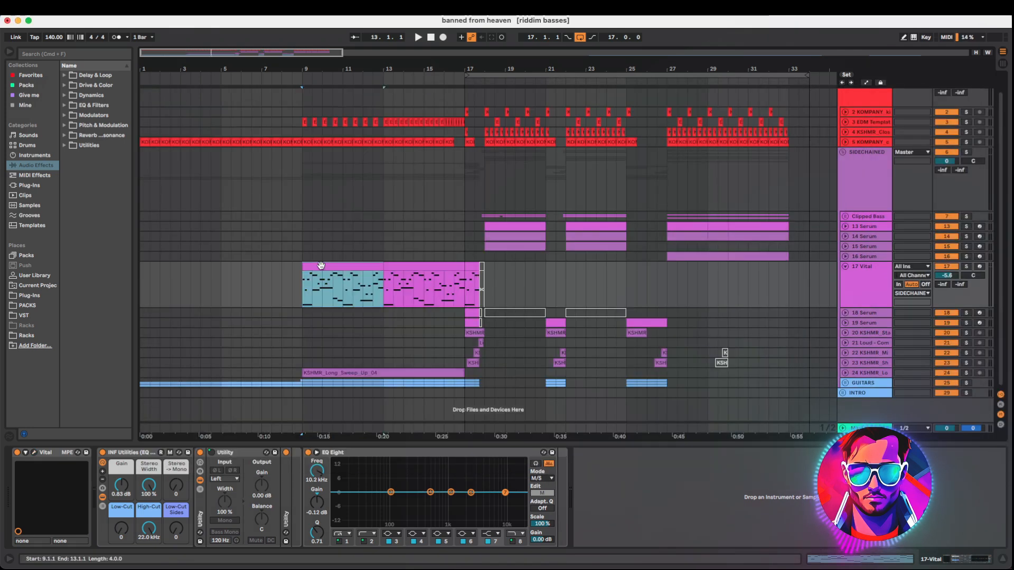
key(space)
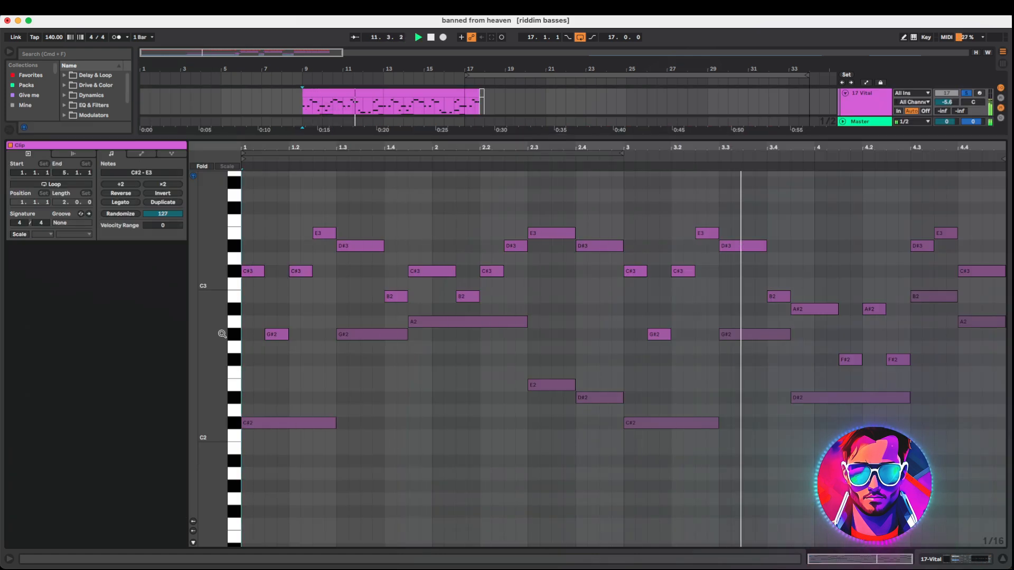
key(space)
key(super+alt+l)
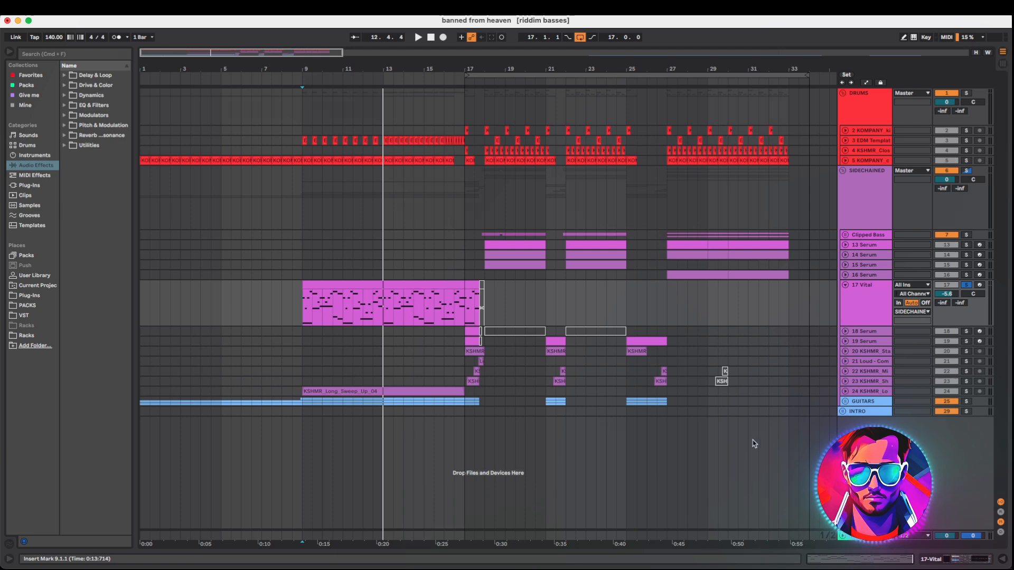
Expand the GUITARS group and play back the rhythm guitar clips
click(845, 401)
scroll(449, 346, down, 3)
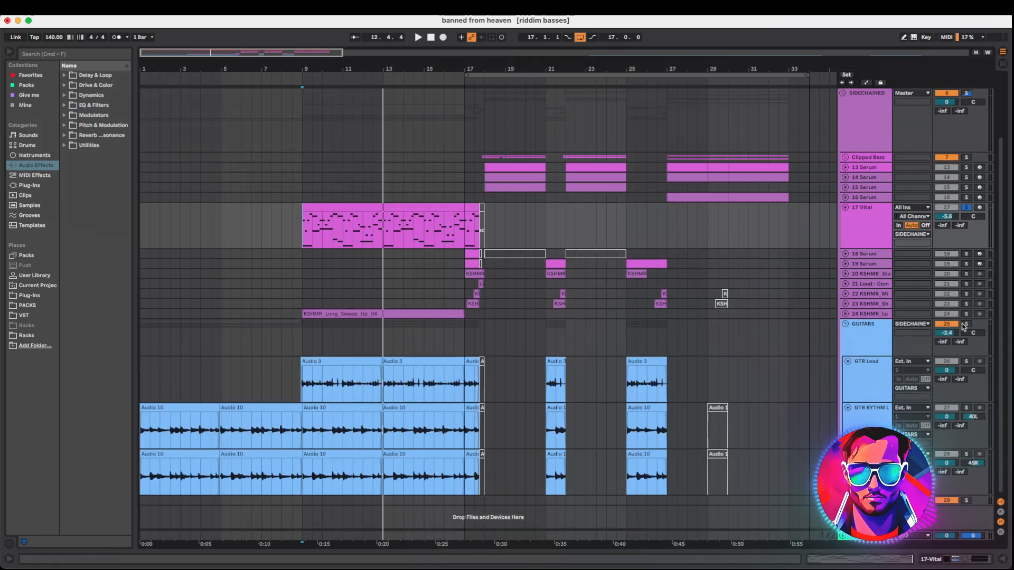
click(266, 412)
click(324, 441)
click(322, 433)
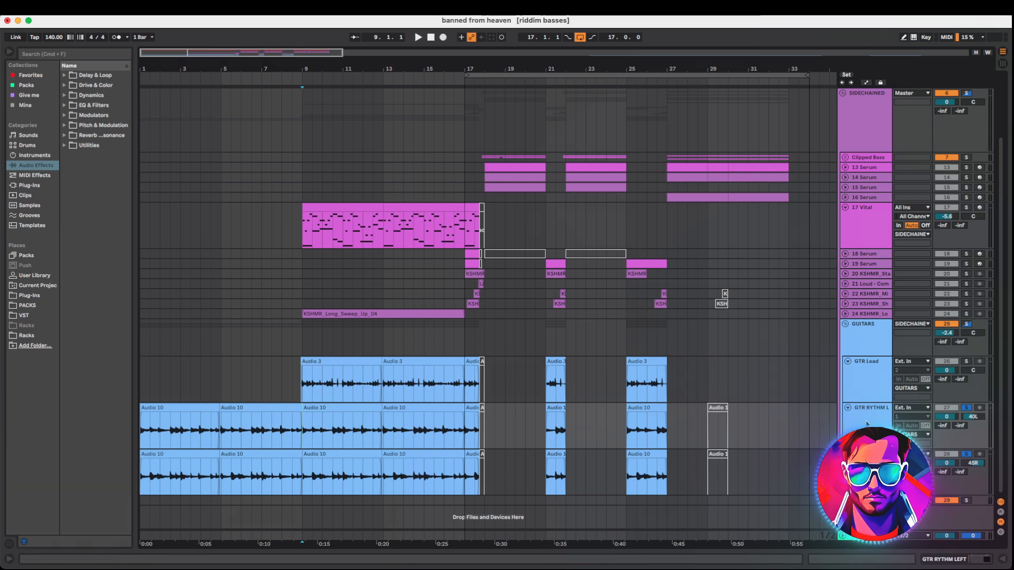
key(space)
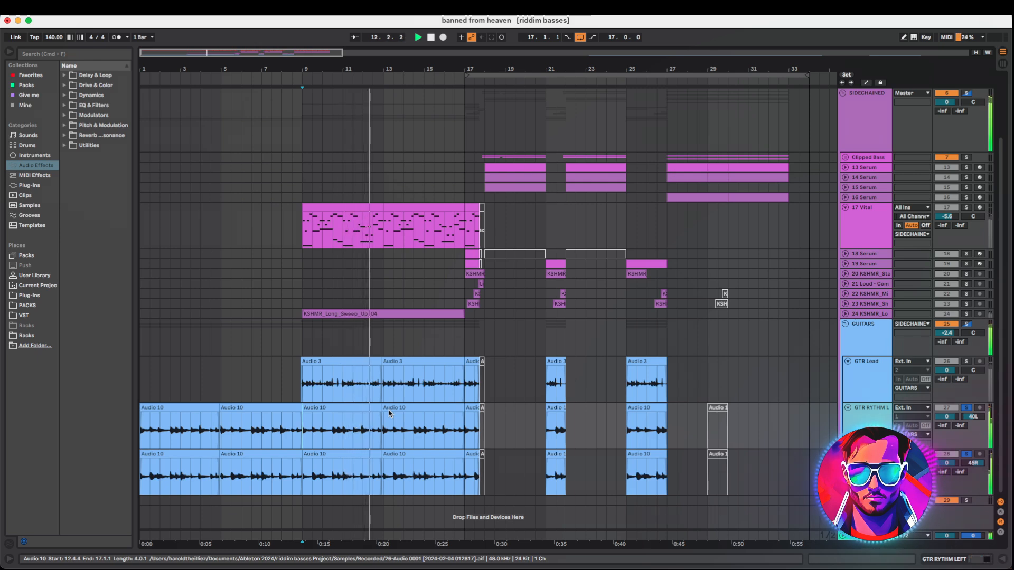
key(space)
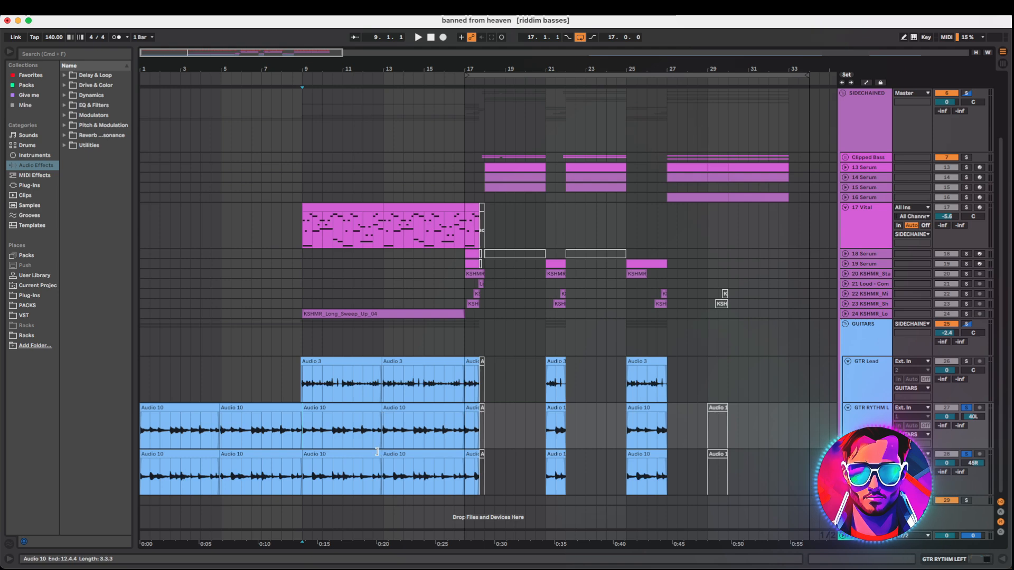
Open the STL Ignite amp plugin on the GUITARS group and close it again
key(shift+Tab)
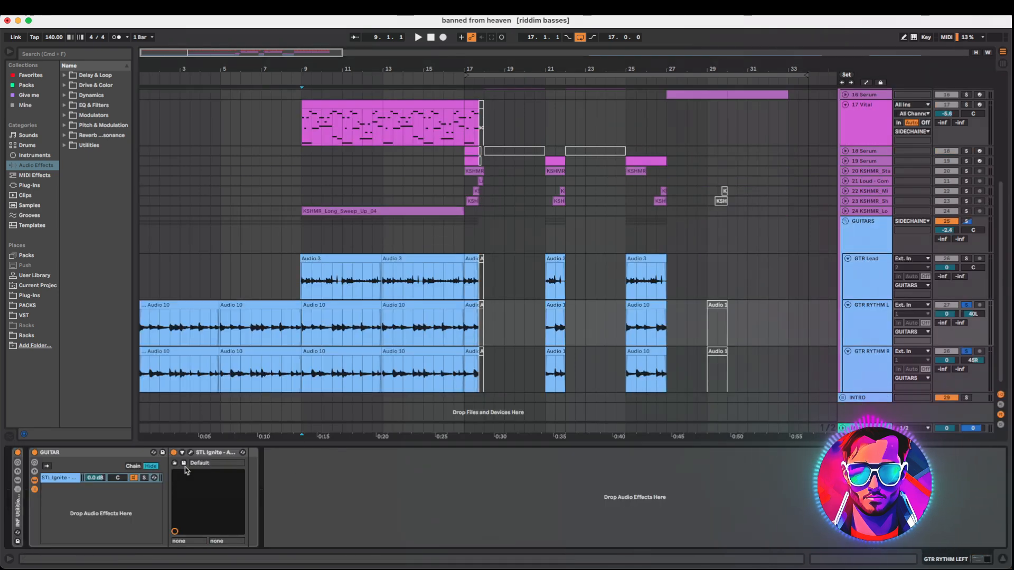
click(191, 453)
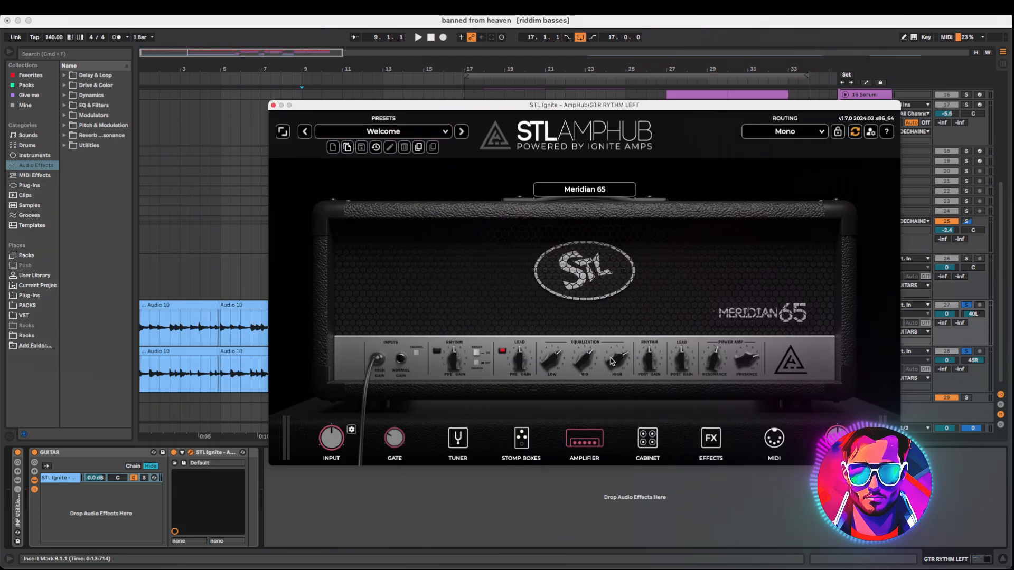
click(273, 105)
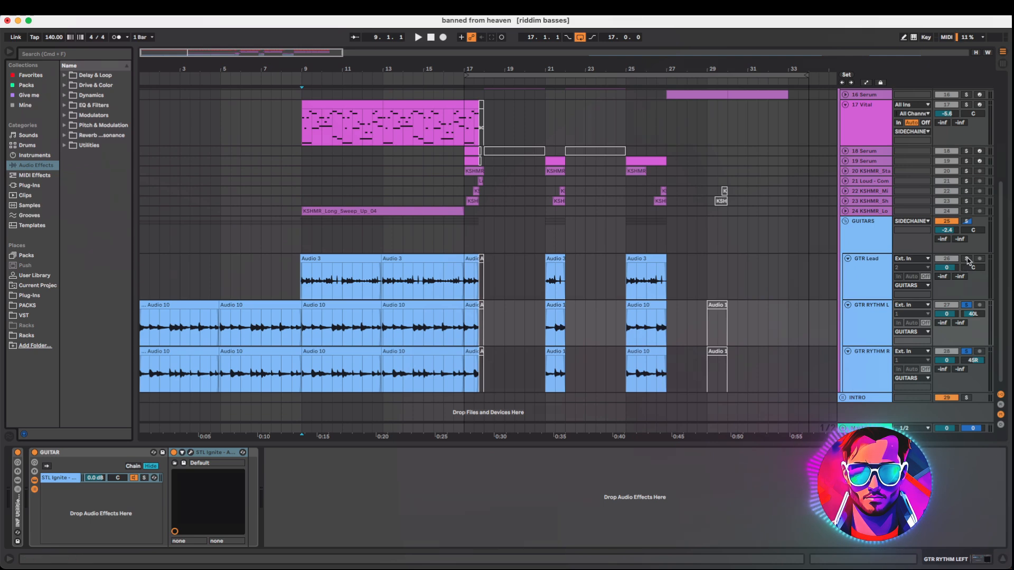
Solo the GTR Lead track, inspect its devices and play it back
click(967, 260)
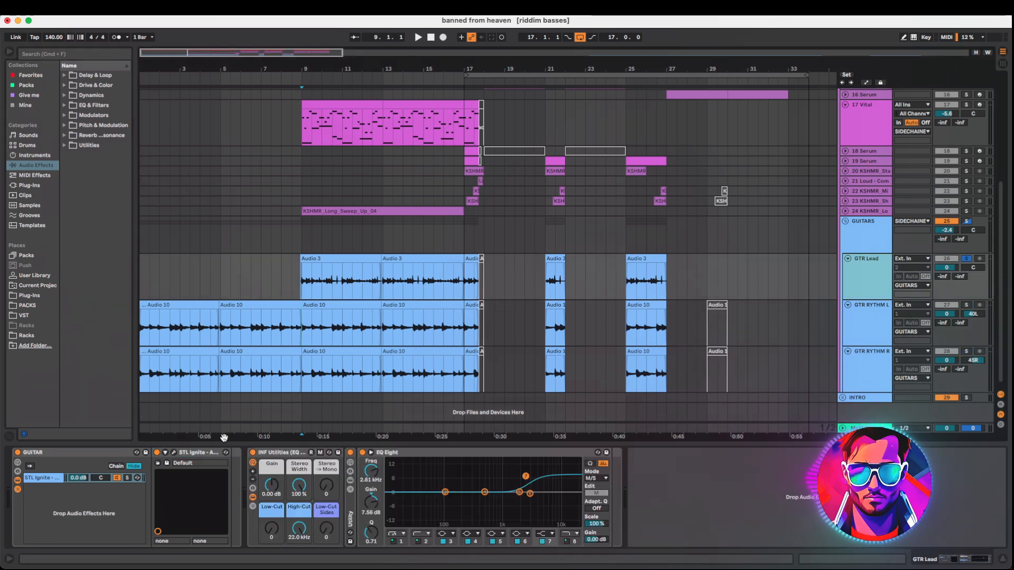
click(175, 452)
click(154, 102)
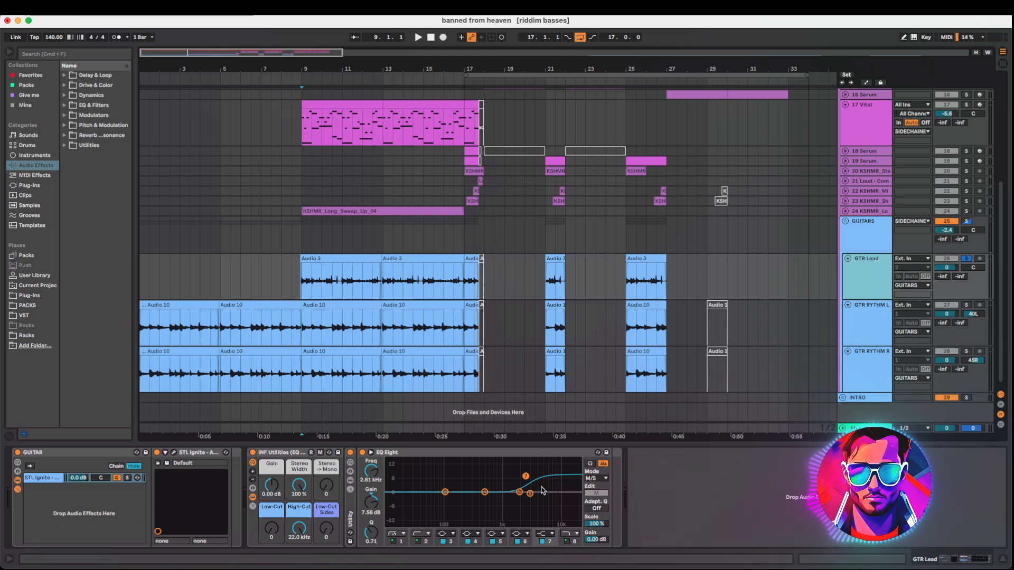
key(space)
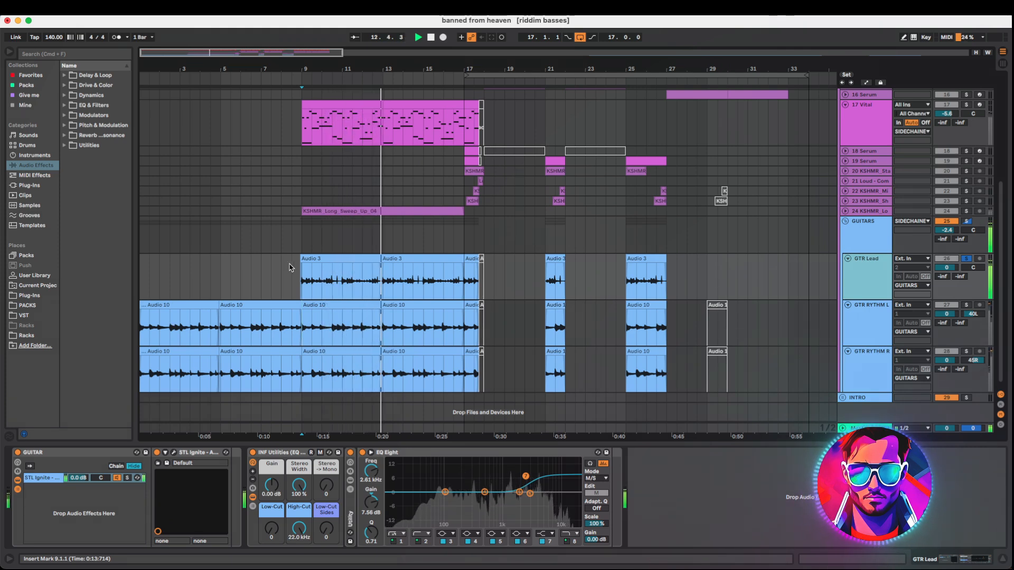
key(space)
Move to the drum tracks and play from the start of the drop at bar 17
scroll(960, 253, up, 1)
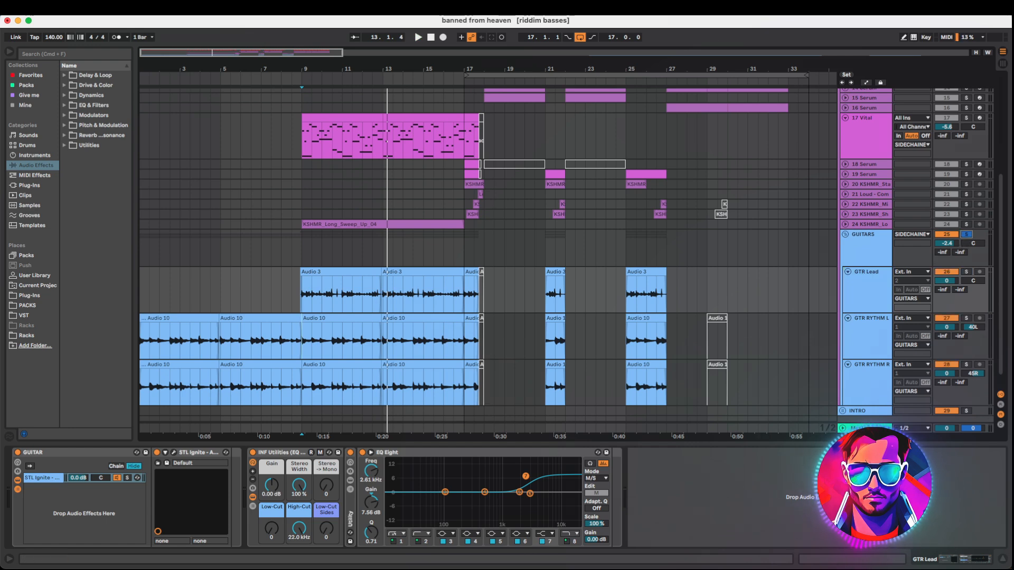
key(space)
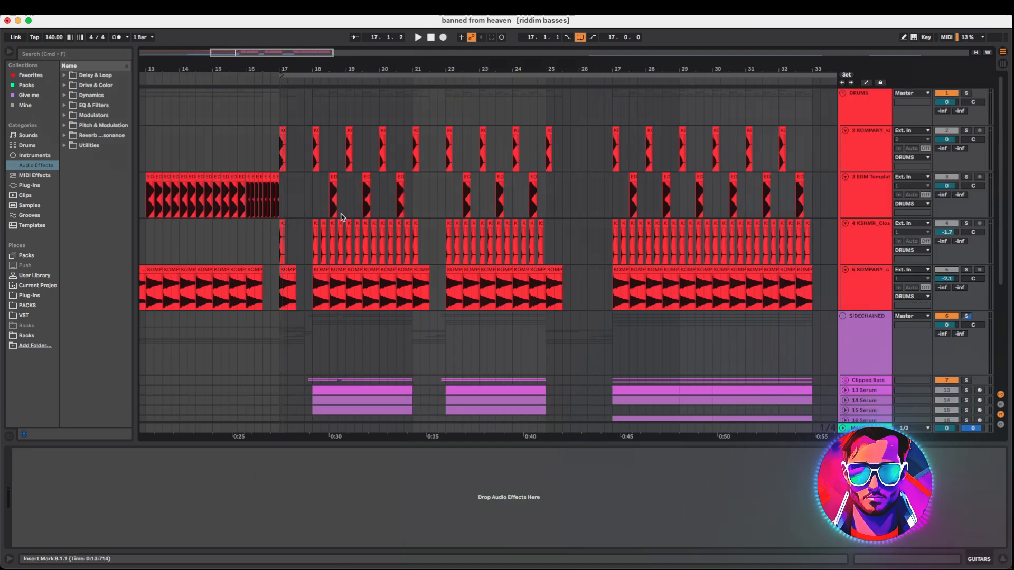
click(281, 241)
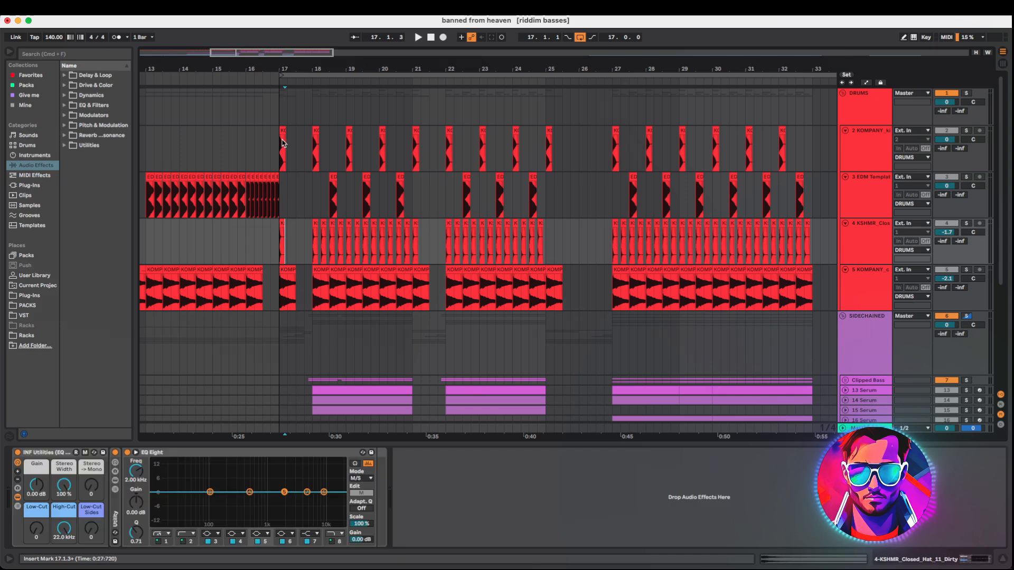
click(279, 137)
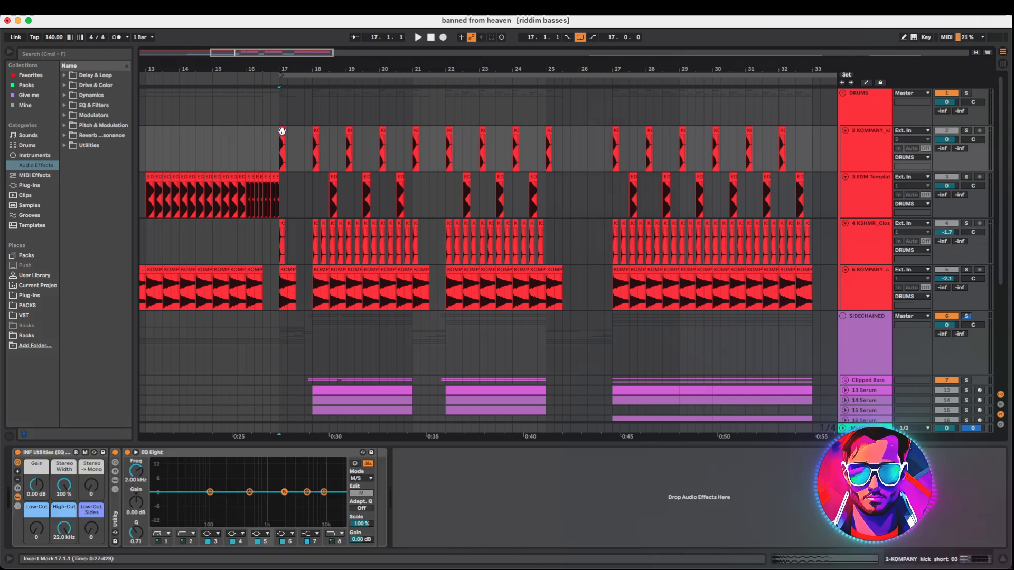
key(space)
Solo the snare track and the closed hat track and audition them from bar 18
click(966, 131)
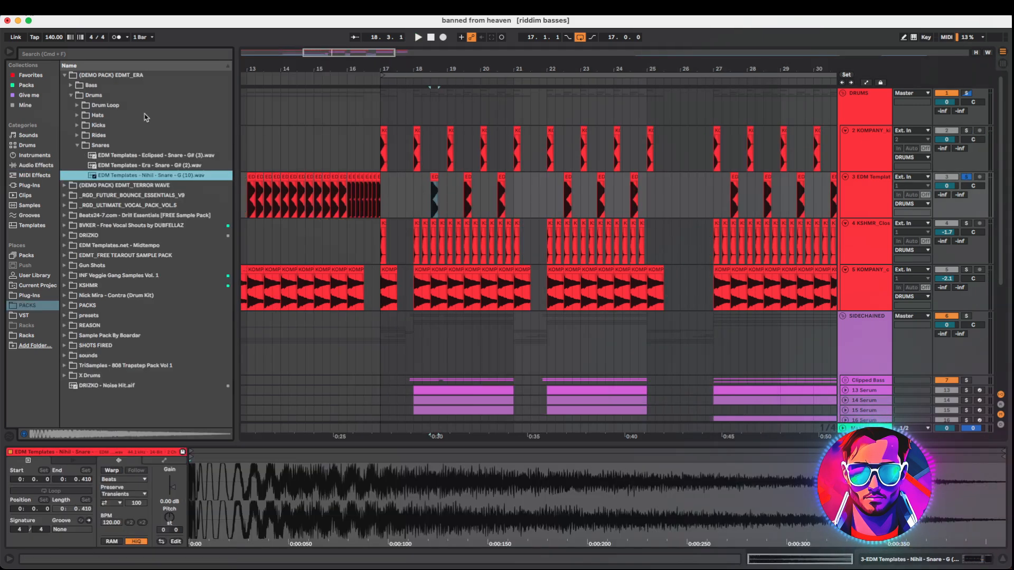
key(space)
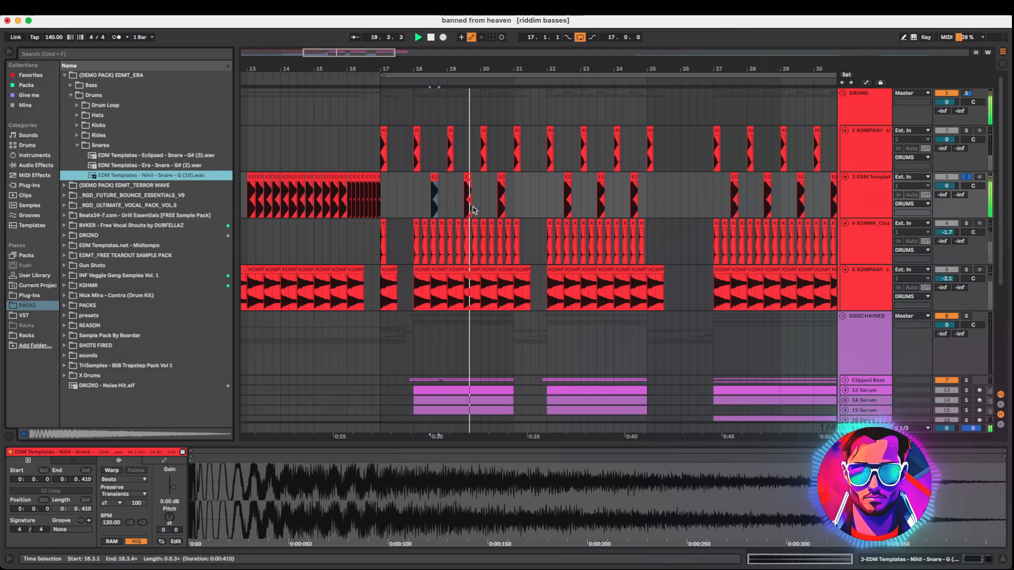
click(413, 247)
key(space)
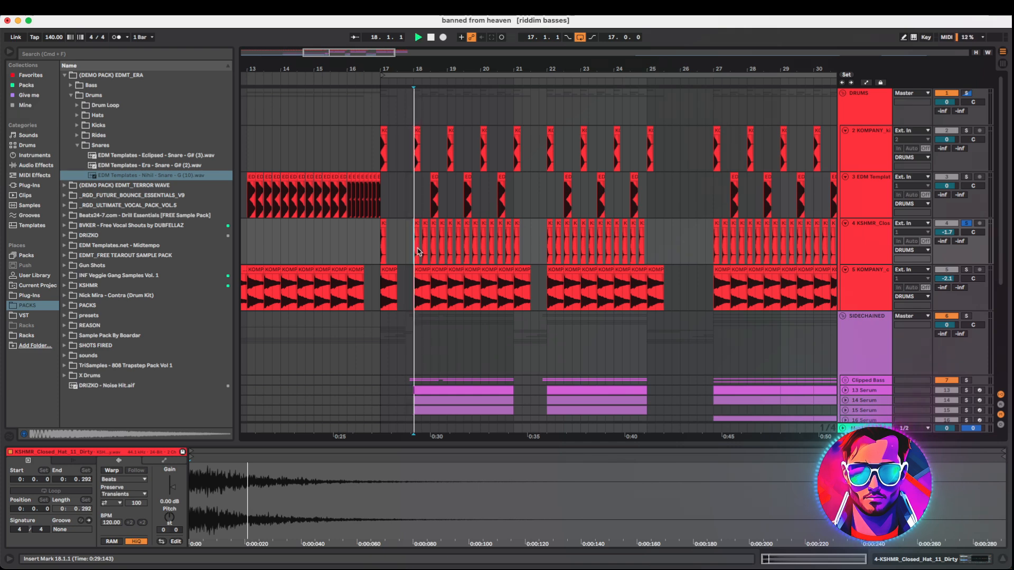
key(space)
key(space)
Audition the crash track and the kick track from the drop
click(413, 292)
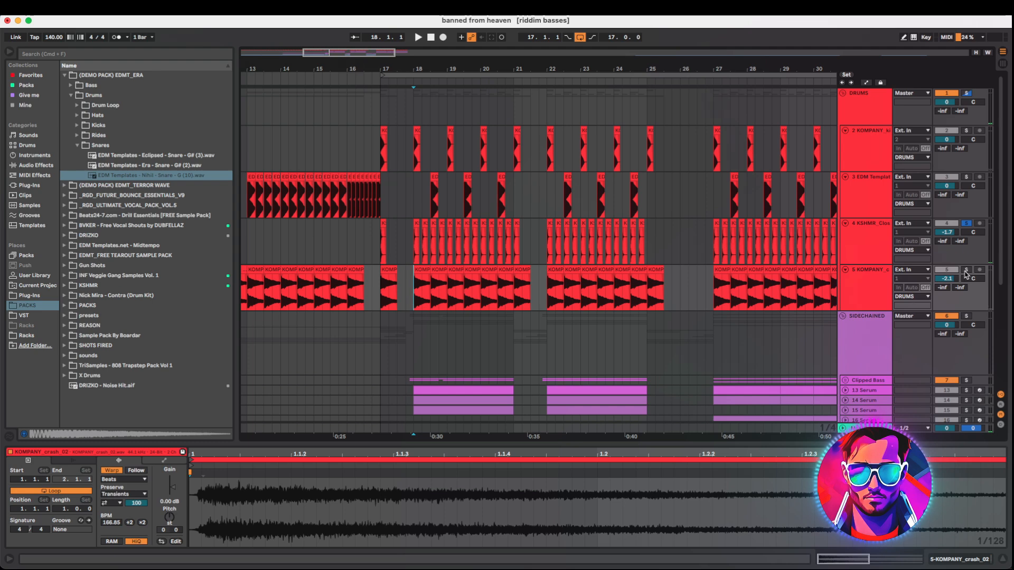
key(space)
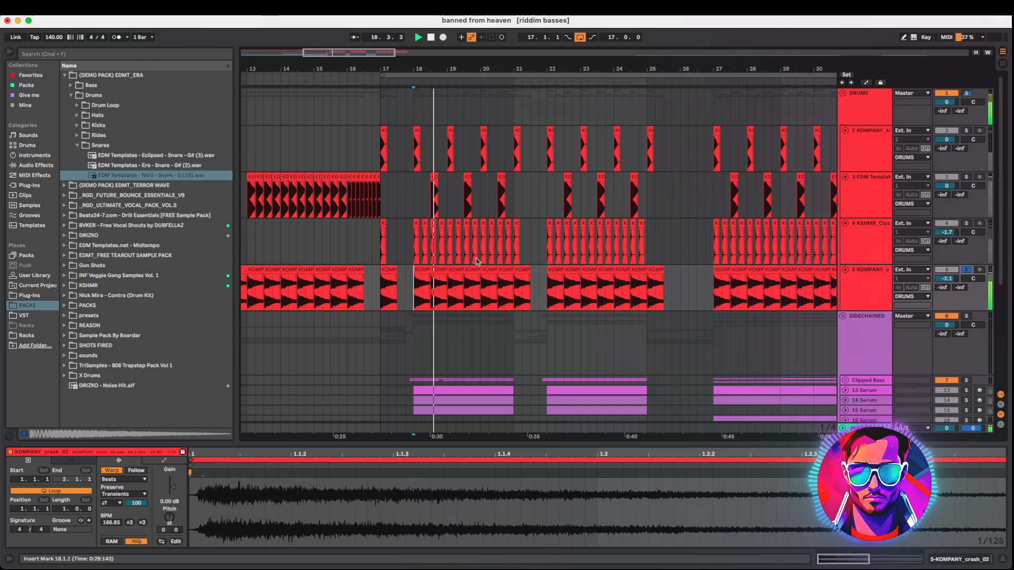
key(space)
click(858, 137)
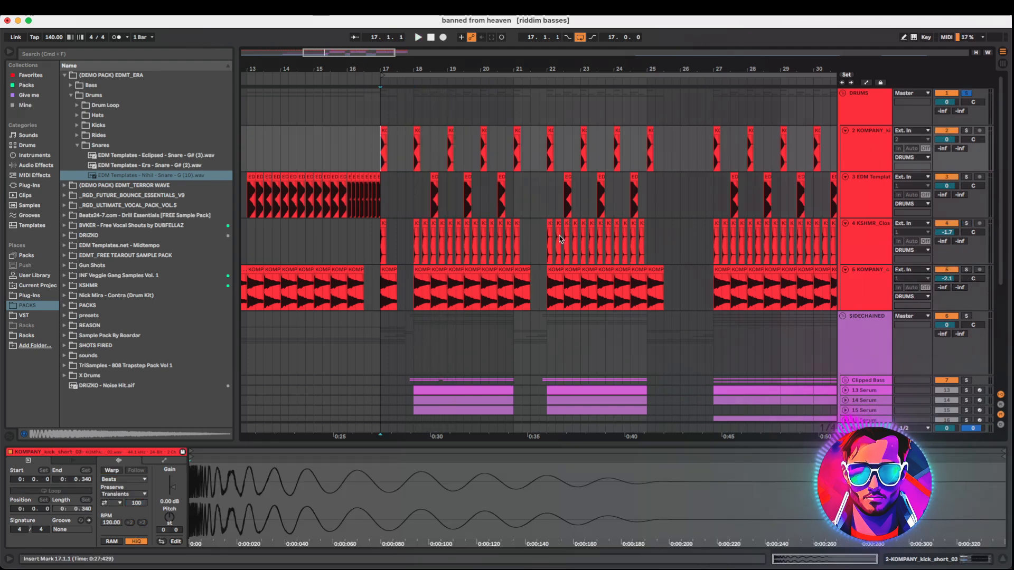
key(space)
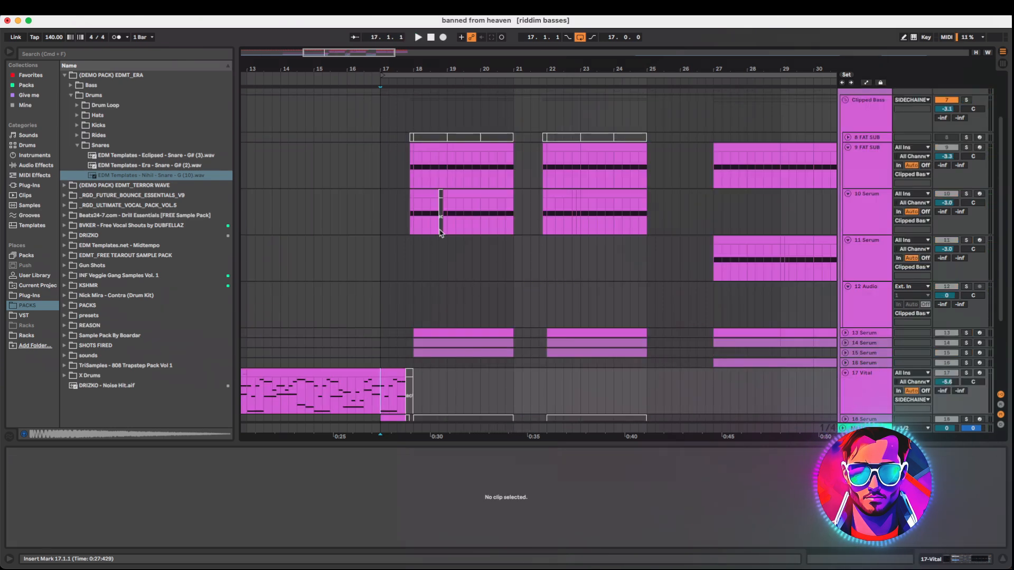
Play the 18 Serum bass with its Serum synth window open, then close the window
scroll(422, 256, down, 5)
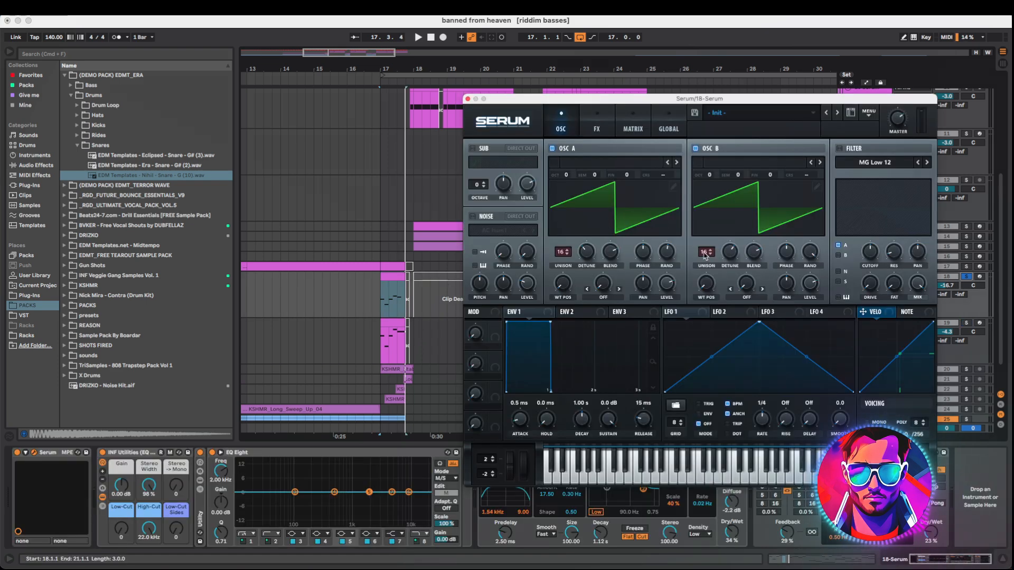
key(space)
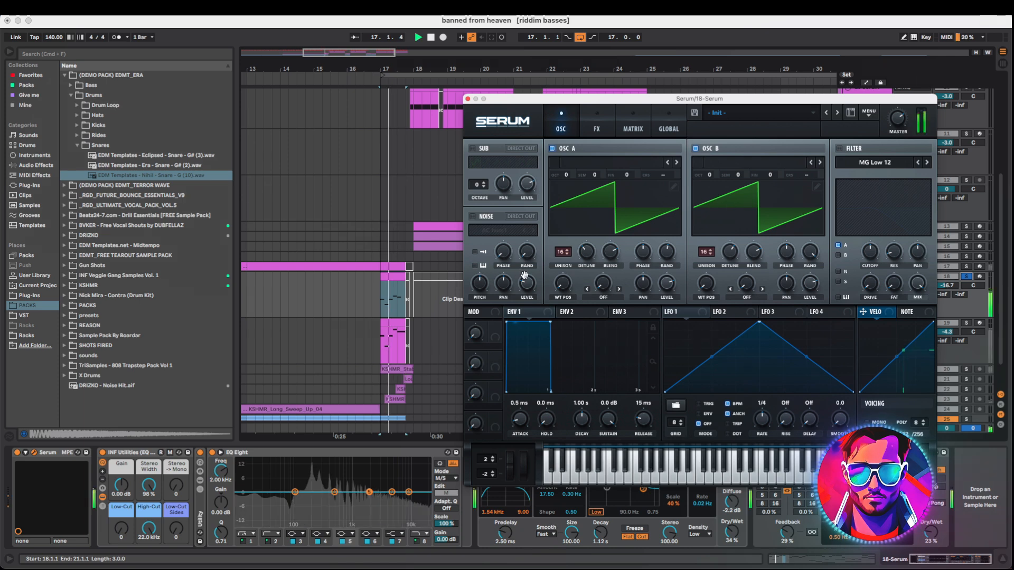
key(space)
click(468, 99)
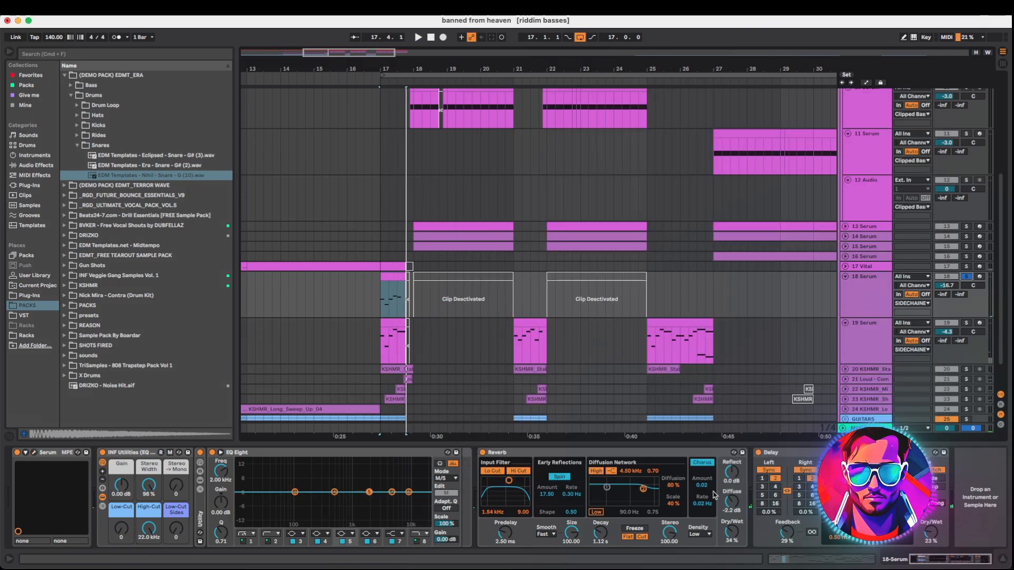
Solo the 19 Serum track, view its Serum synth and play the track back
click(967, 323)
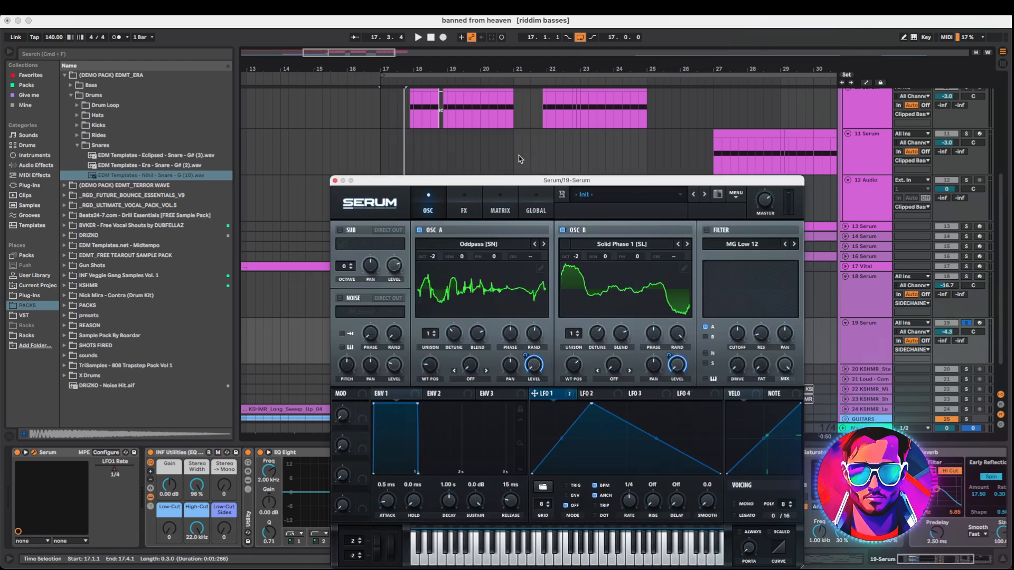
drag(512, 182, 628, 99)
key(space)
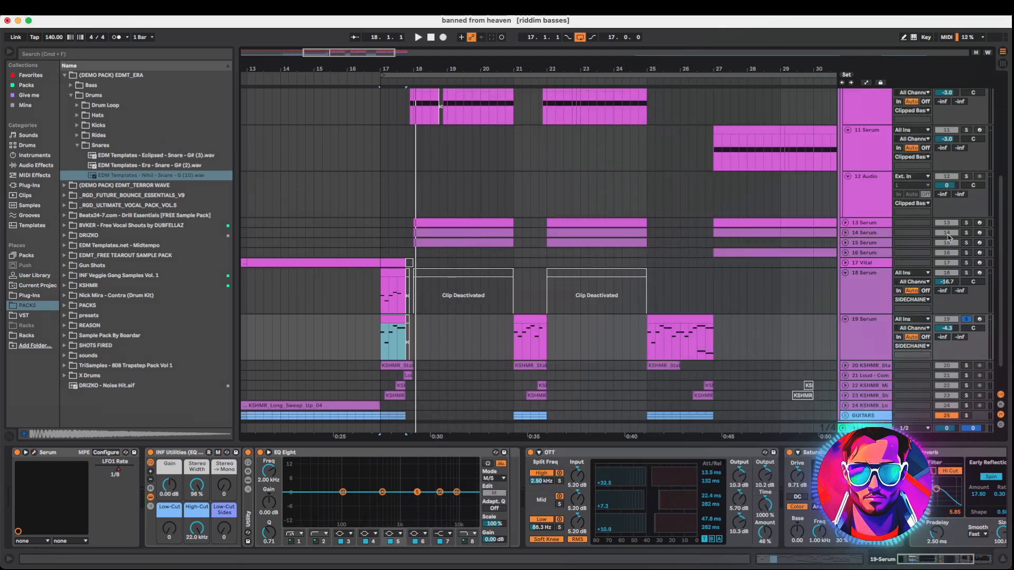
scroll(611, 310, down, 2)
key(space)
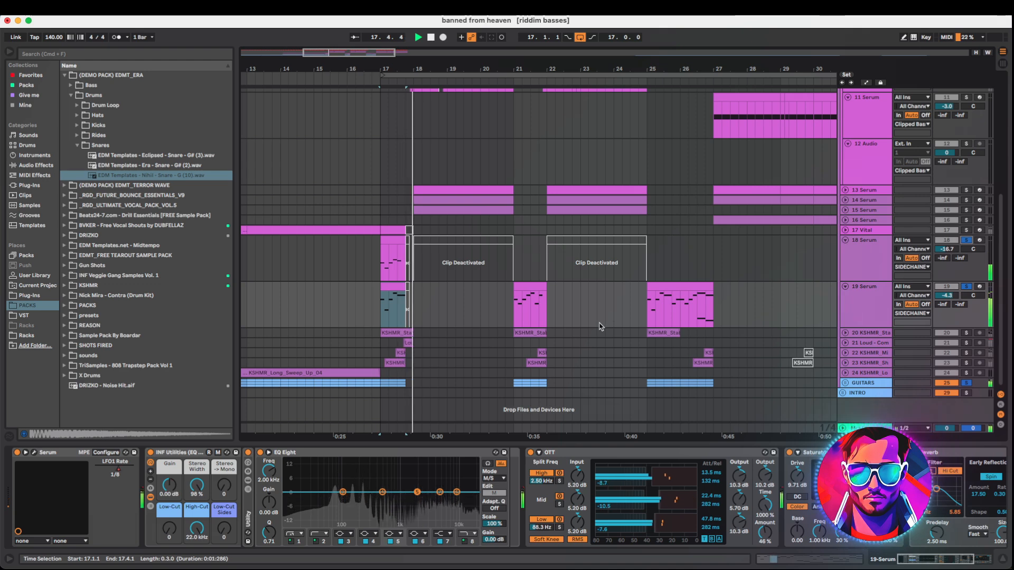
Solo the 21 Loud - Comeback track and play it back from just before bar 18
key(space)
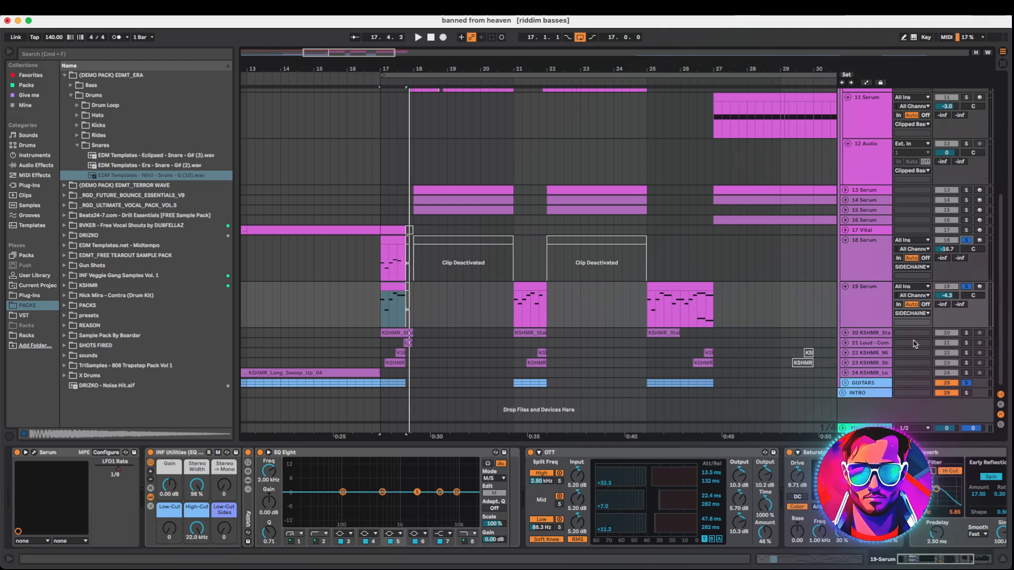
click(965, 344)
click(845, 343)
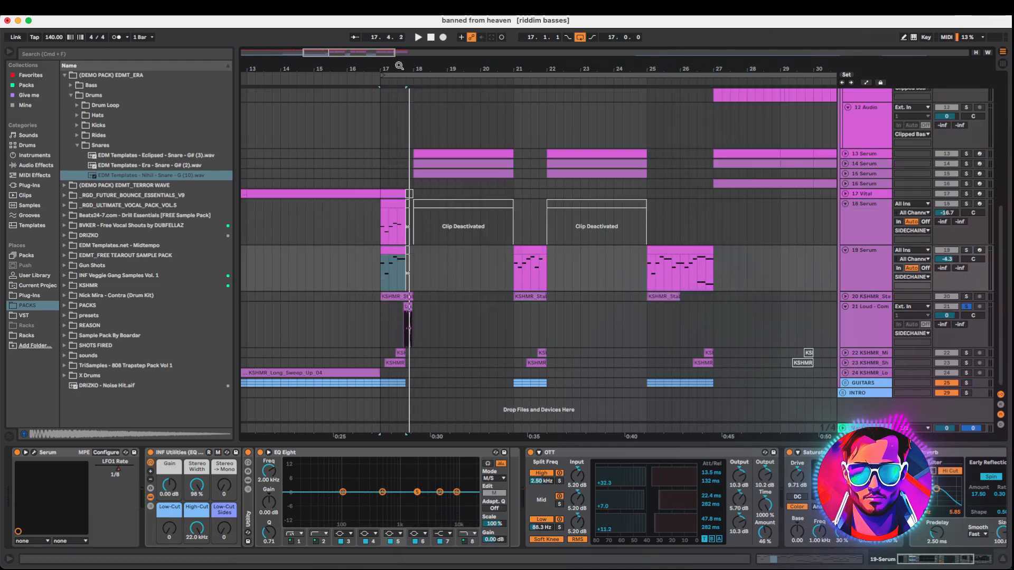
drag(378, 54, 336, 75)
click(445, 341)
key(space)
Solo the 10 Serum track and play it from the start of its clip at bar 18
scroll(449, 344, up, 1)
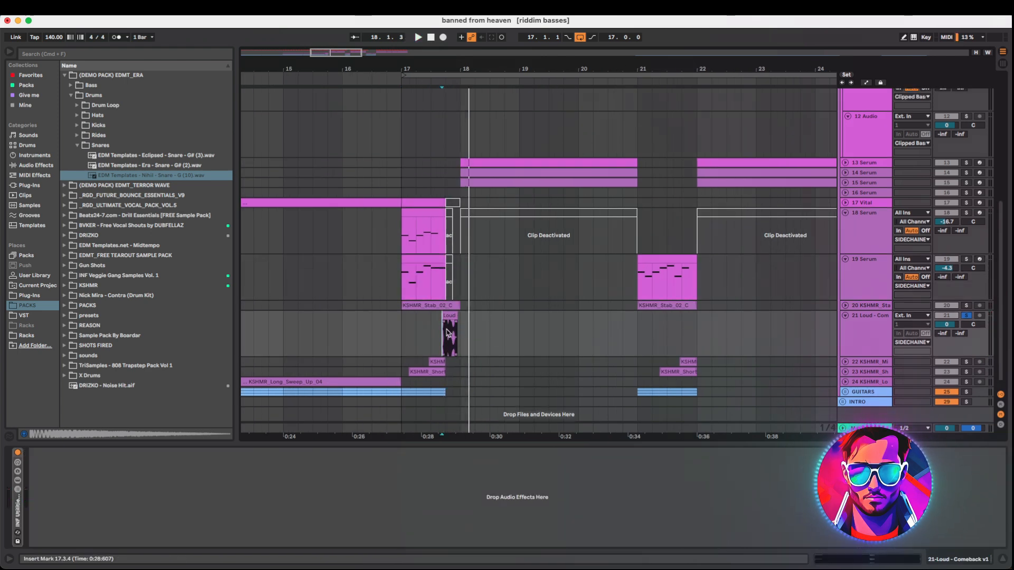
scroll(434, 331, up, 5)
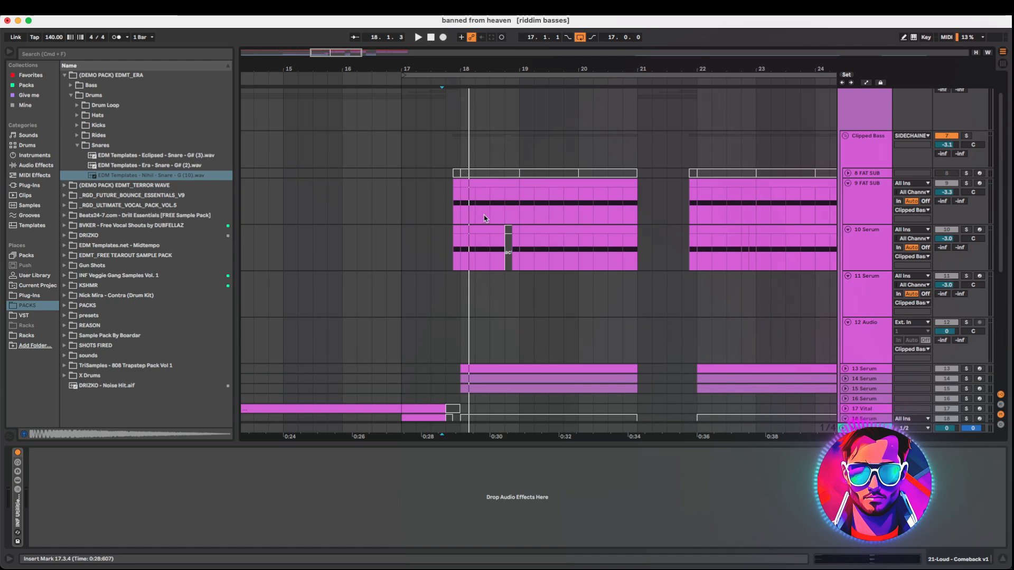
click(966, 230)
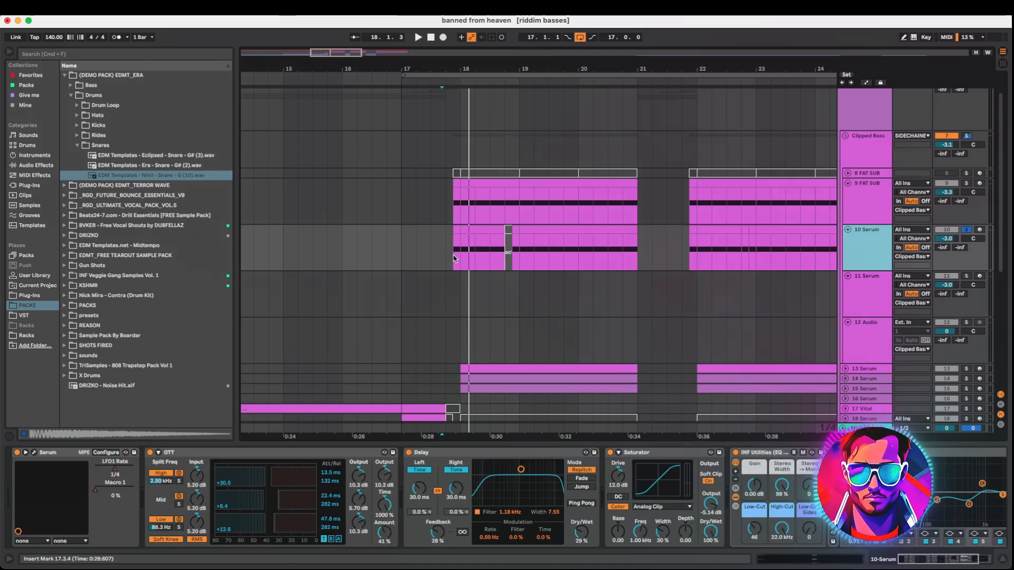
click(453, 259)
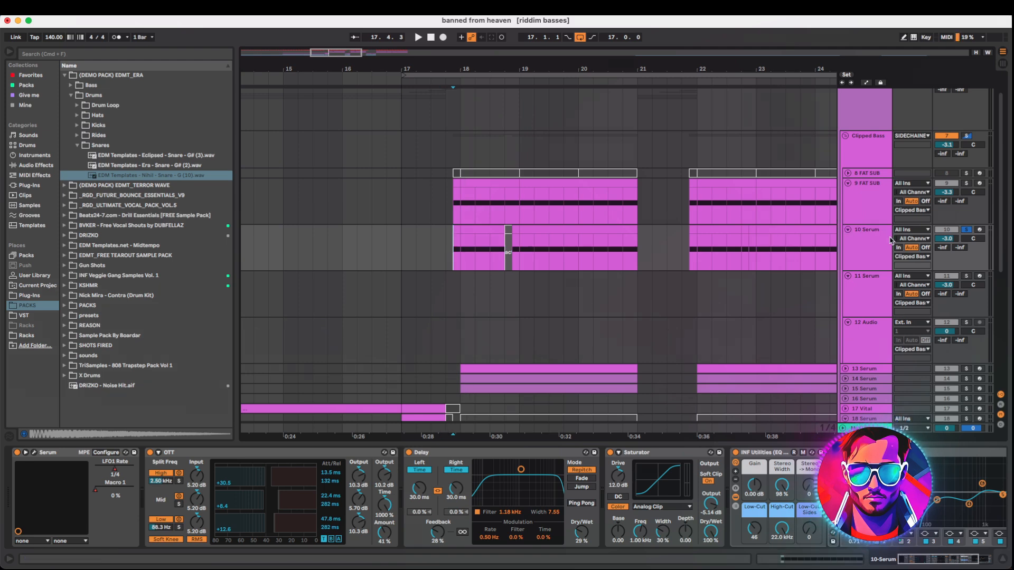
key(space)
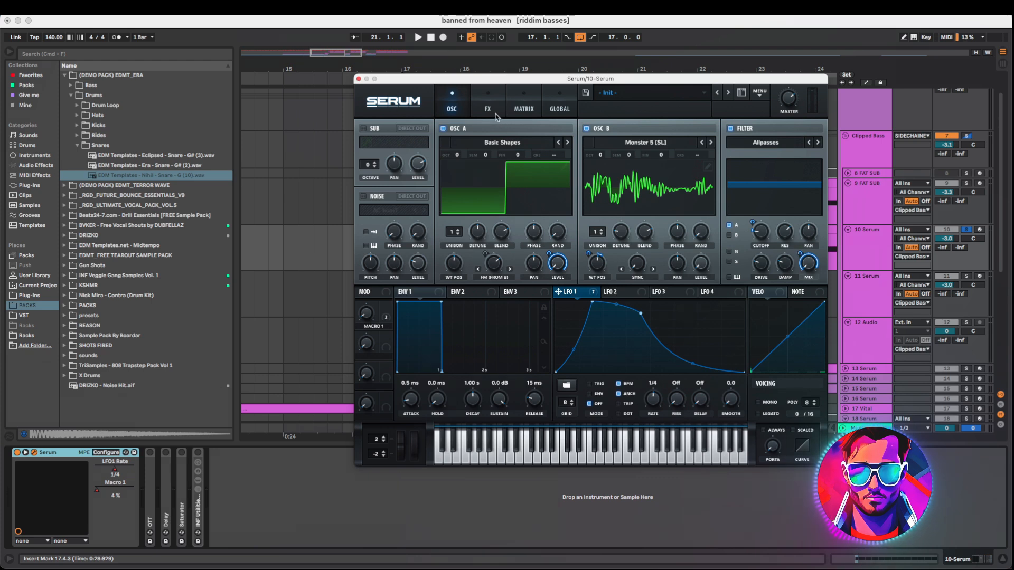
Open the FX page of the 10 Serum synth and toggle its Hyper, Distortion and Delay effects while auditioning
drag(523, 79, 605, 85)
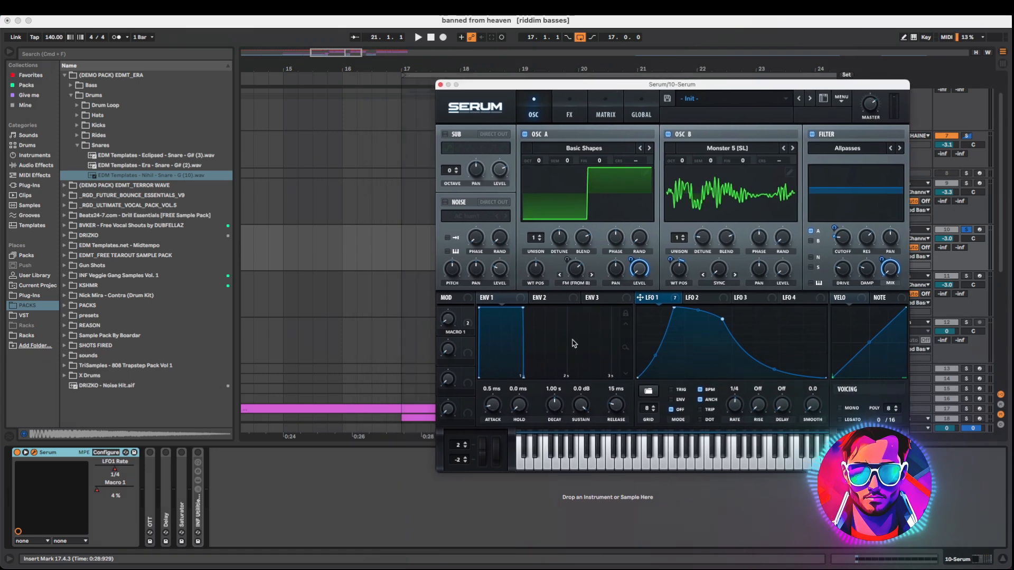
click(569, 112)
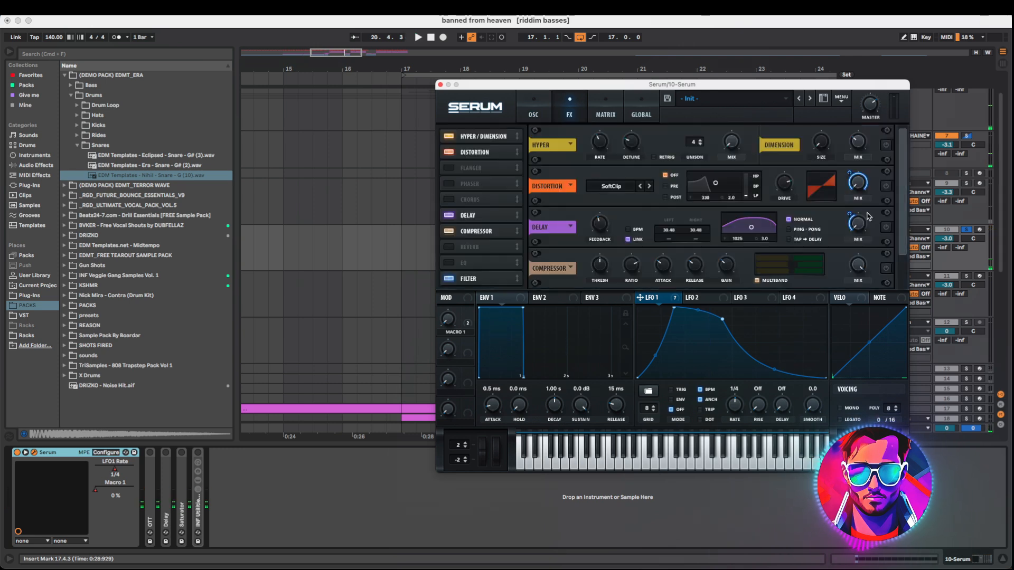
click(886, 144)
click(885, 186)
key(space)
click(886, 227)
key(space)
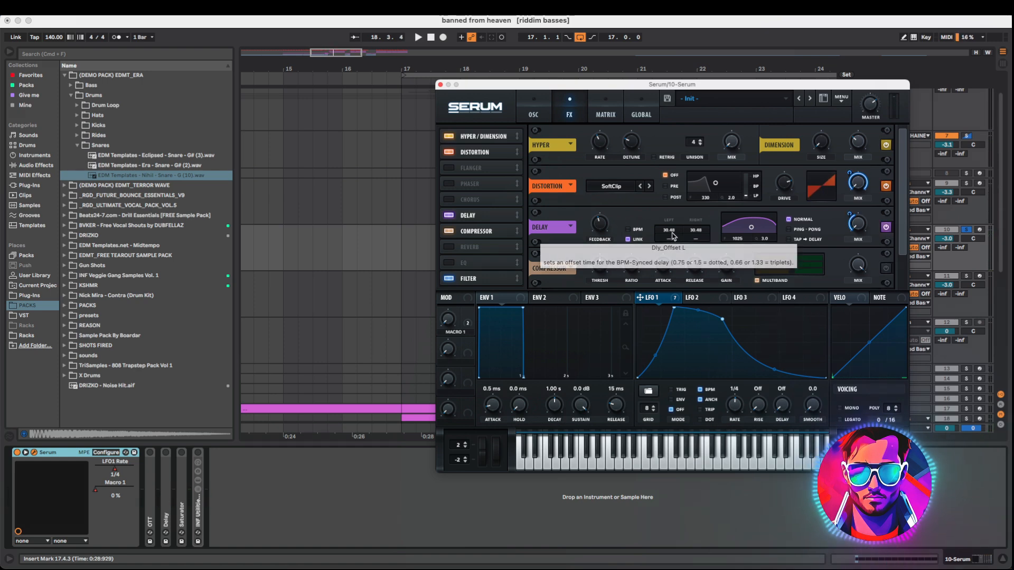
Toggle the Filter effect in the 10 Serum synth's FX rack while auditioning the track
key(space)
scroll(902, 227, down, 1)
key(space)
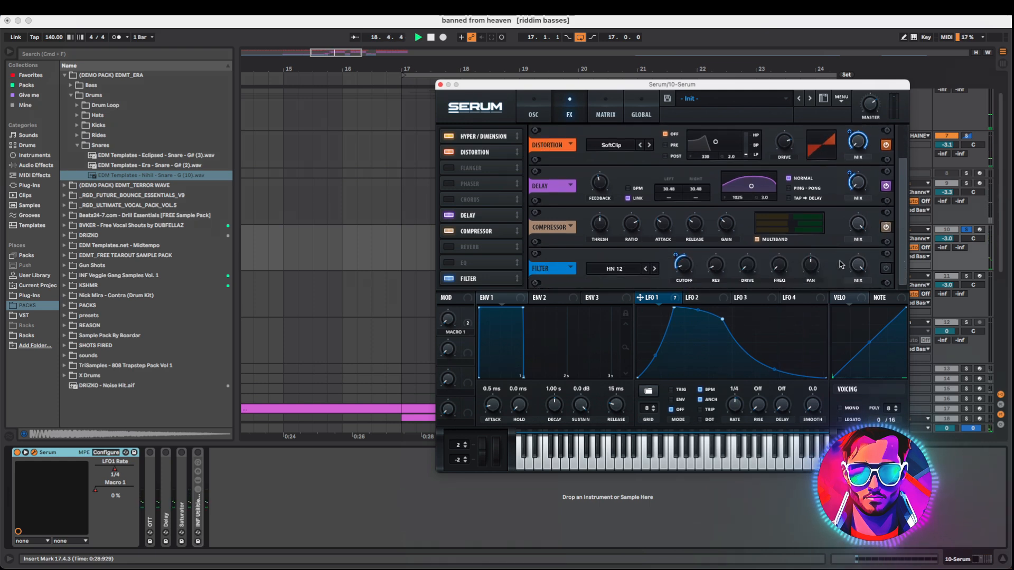
key(space)
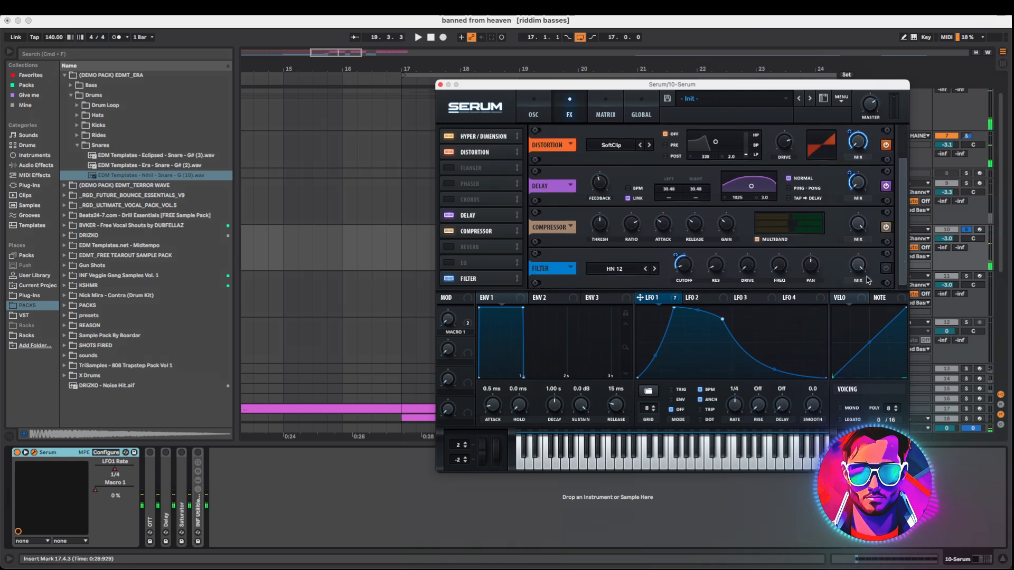
click(886, 268)
key(space)
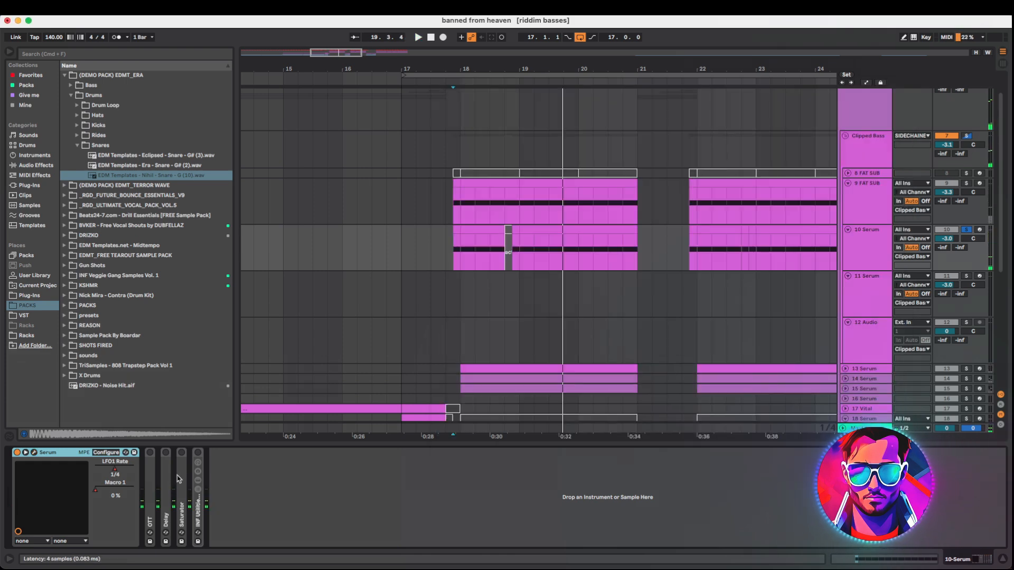
Expand the 10 Serum track's OTT, Delay, Saturator, utility and EQ Eight devices while auditioning the track
click(153, 490)
double_click(153, 490)
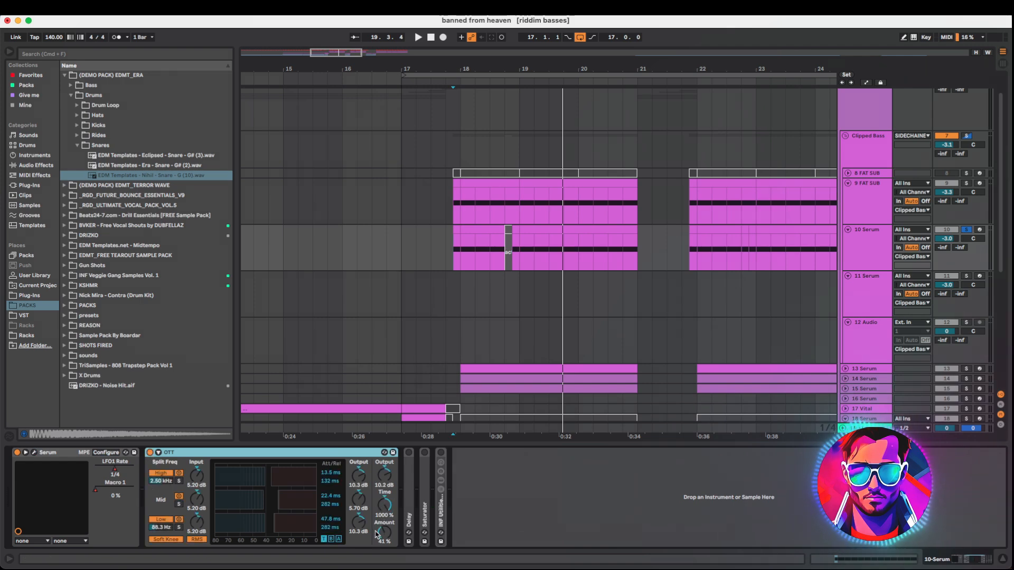
key(space)
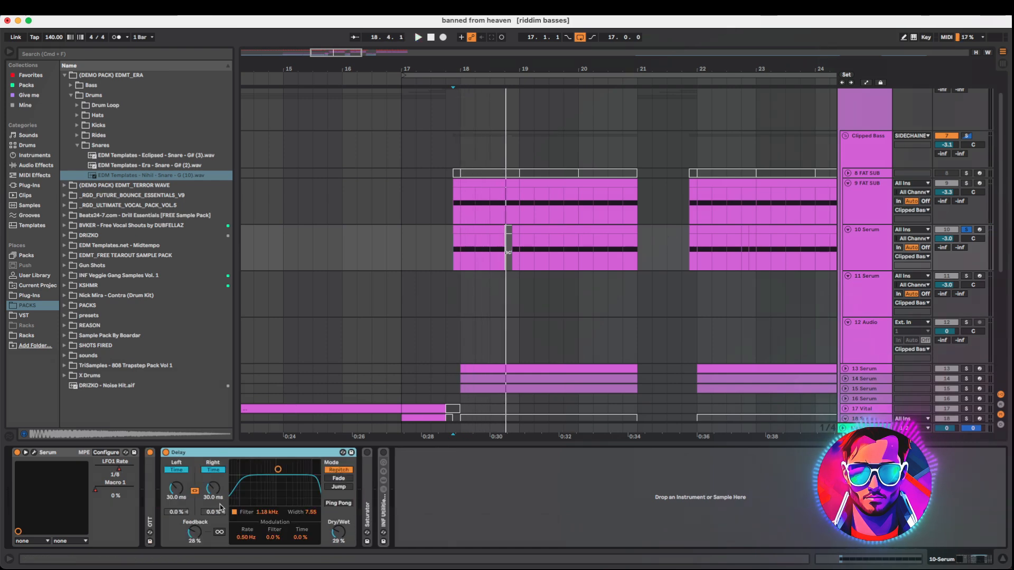
key(space)
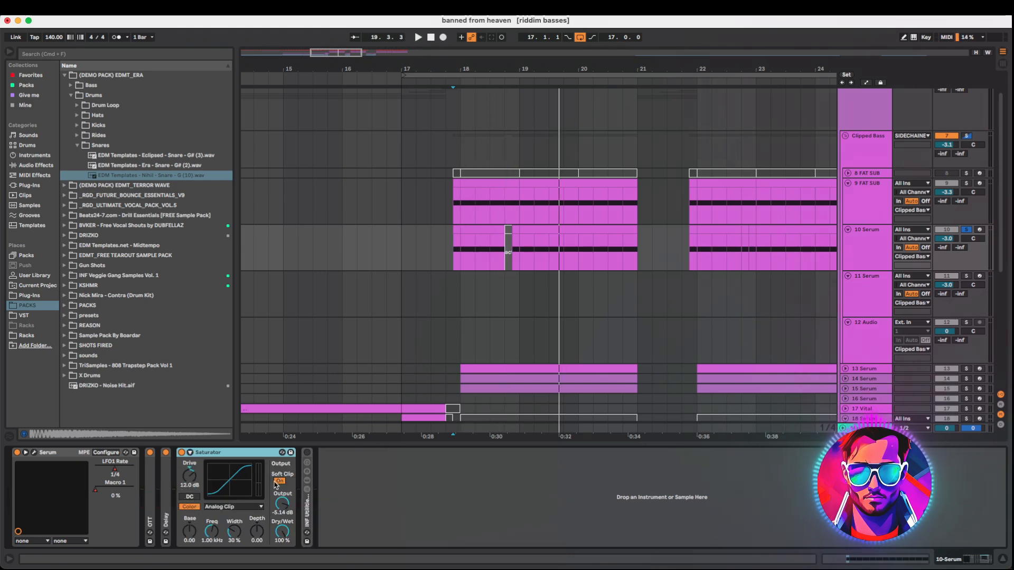
key(space)
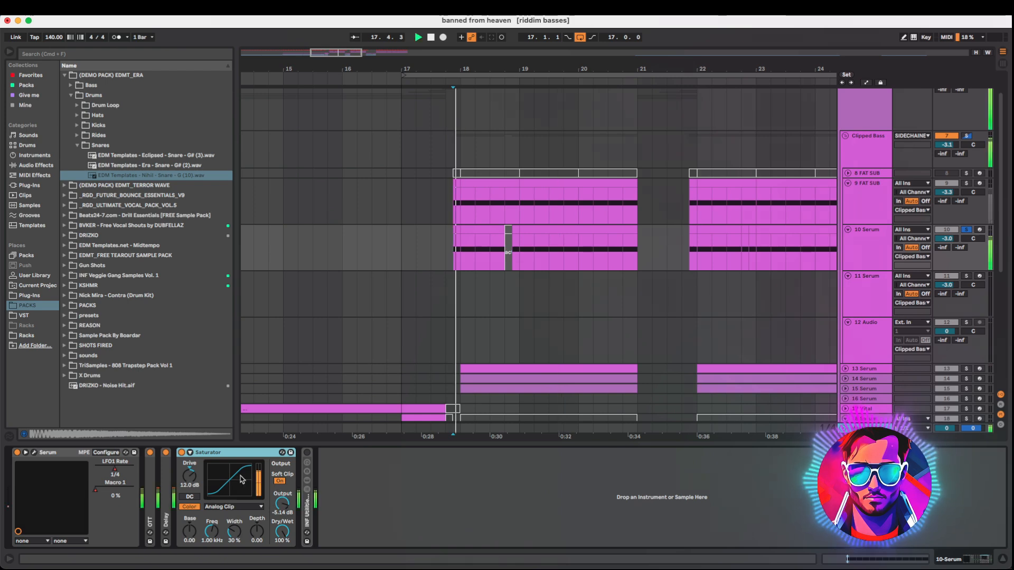
key(space)
double_click(306, 502)
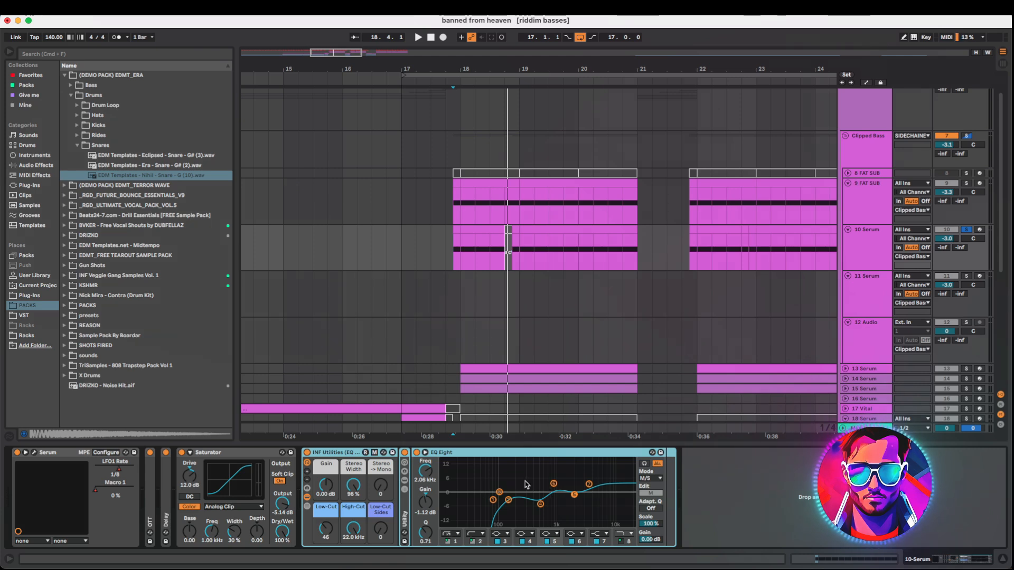
key(space)
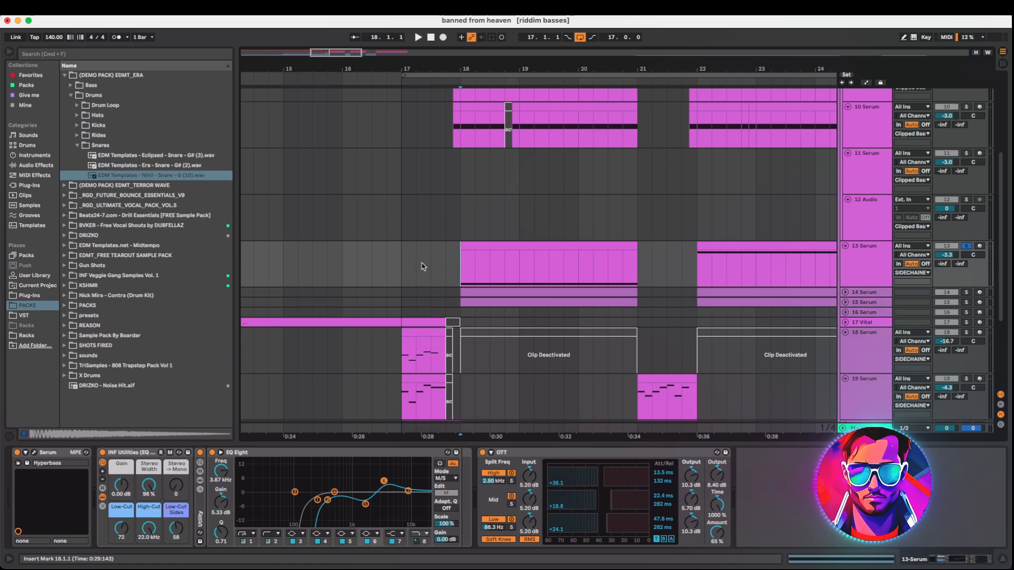
Play the 13 Serum track and inspect its Serum synth's LFO 2 and FX pages
key(space)
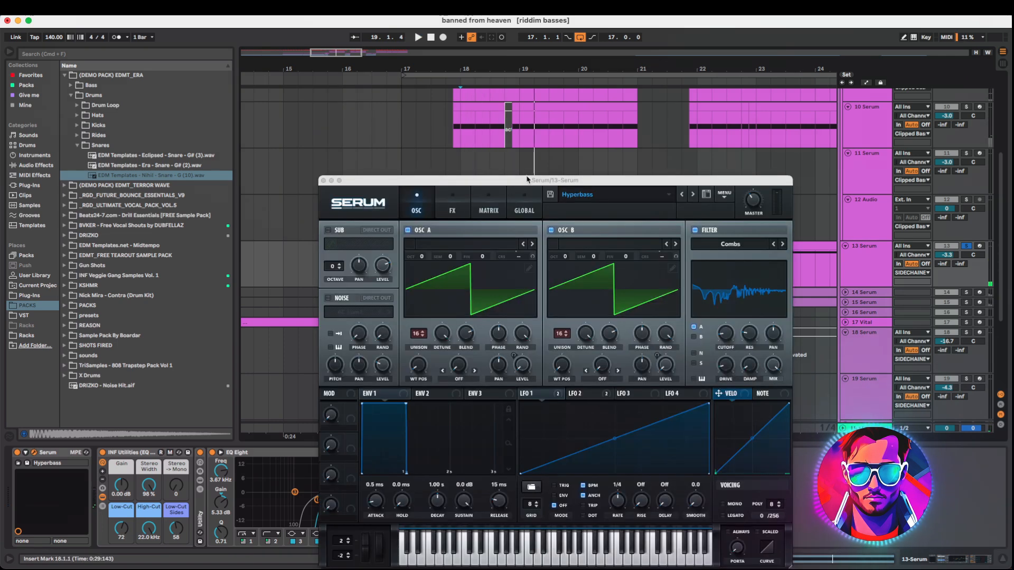
drag(529, 178, 439, 63)
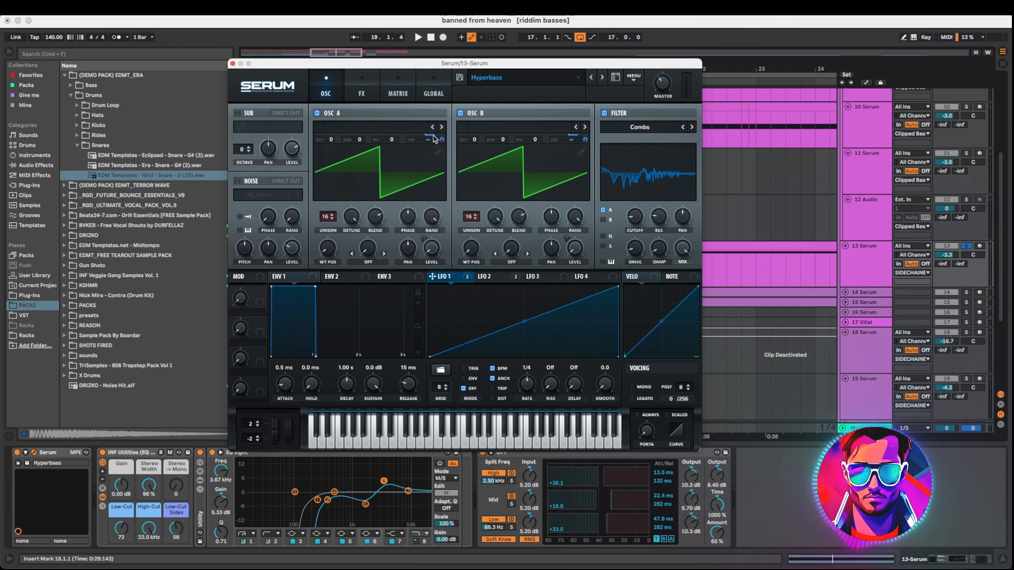
click(491, 276)
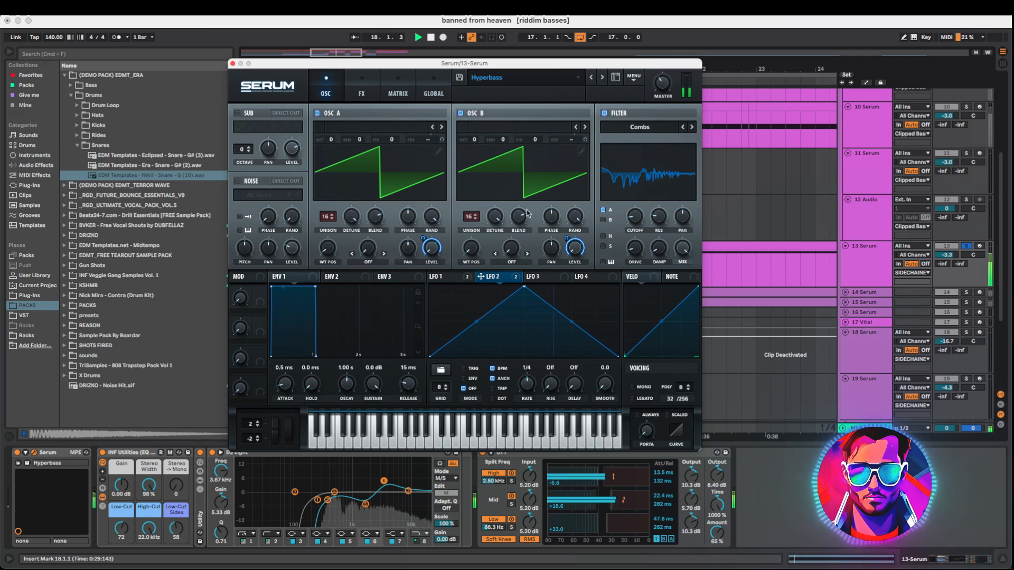
click(362, 90)
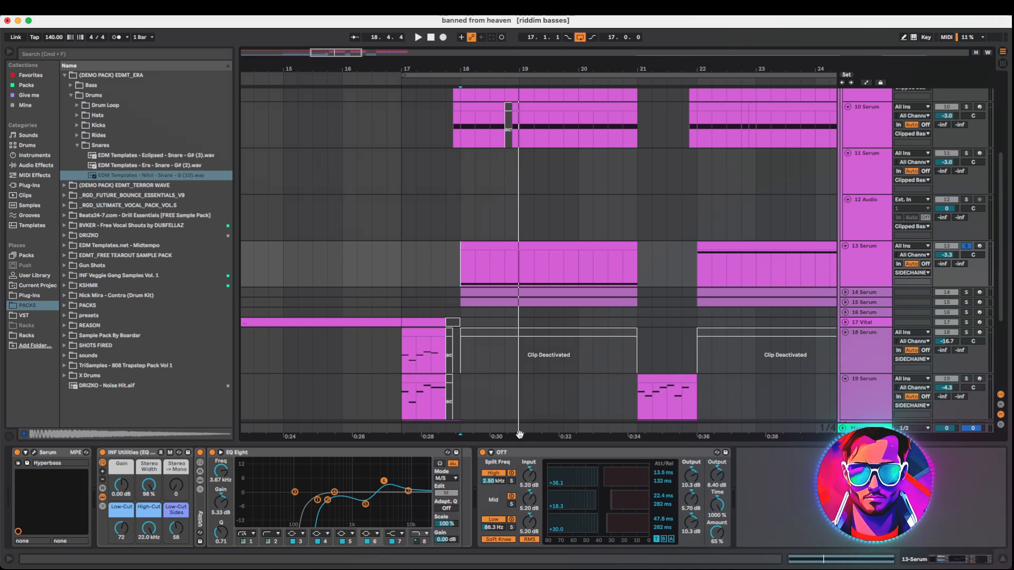
key(space)
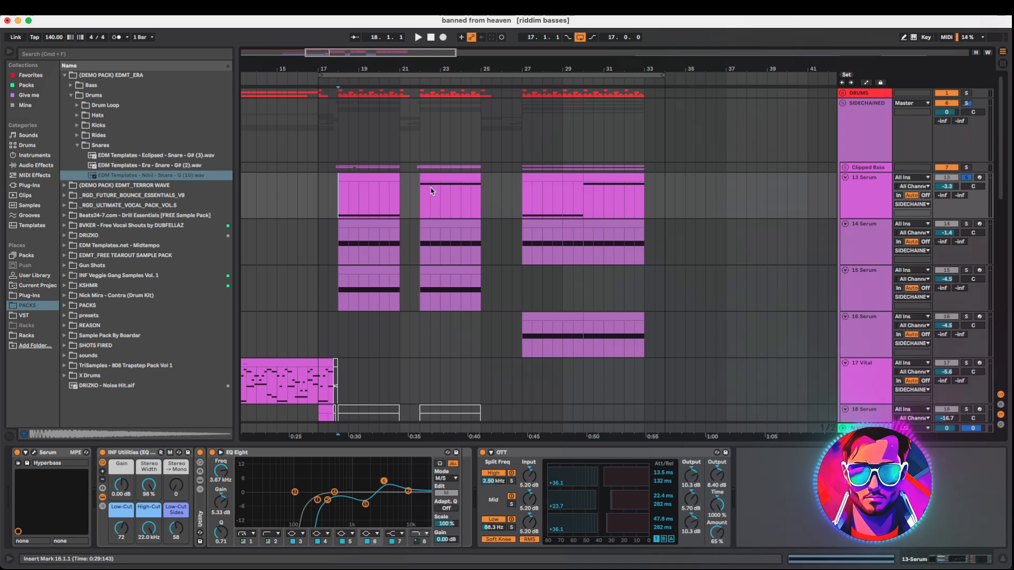
Select the 14 Serum track and play it back from bar 18
key(space)
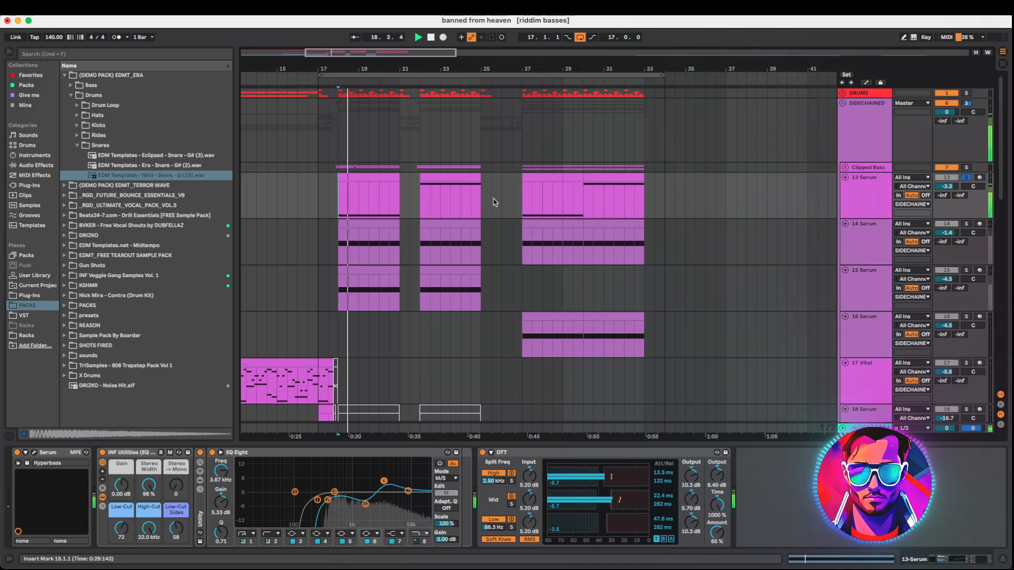
click(422, 203)
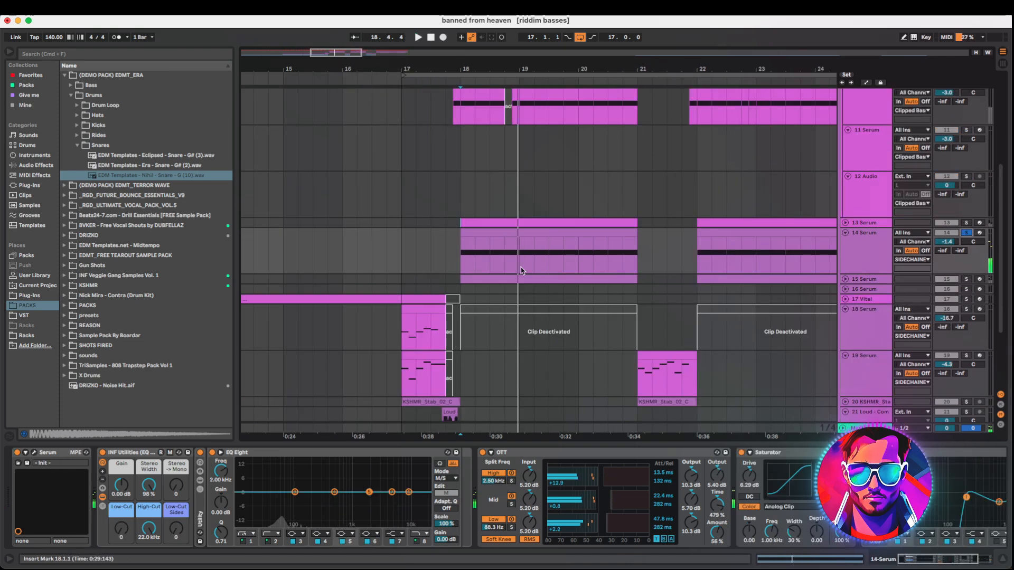
key(space)
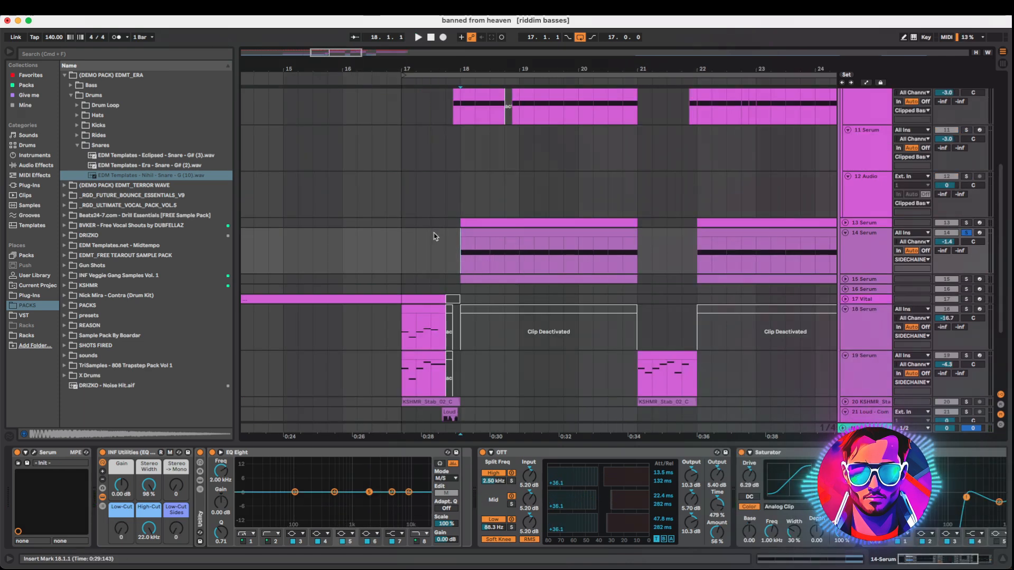
key(space)
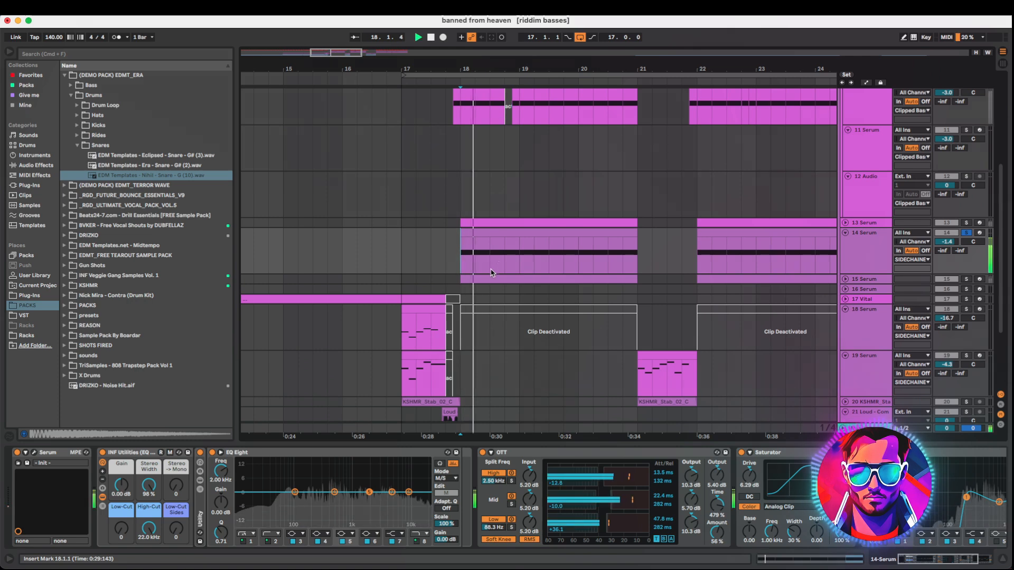
key(space)
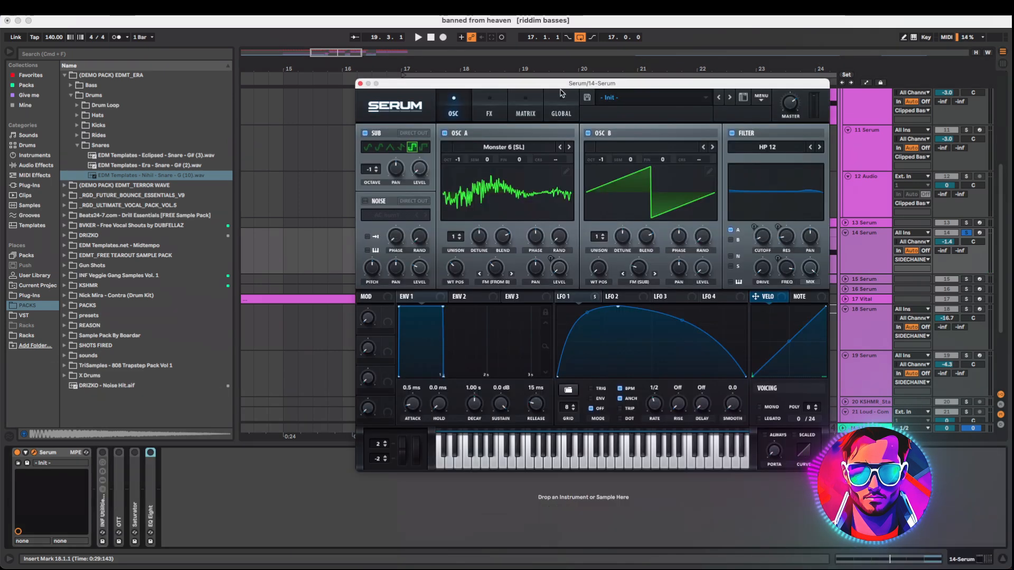
View the 14 Serum track's Serum oscillators and filter while playing the track
drag(561, 93, 576, 126)
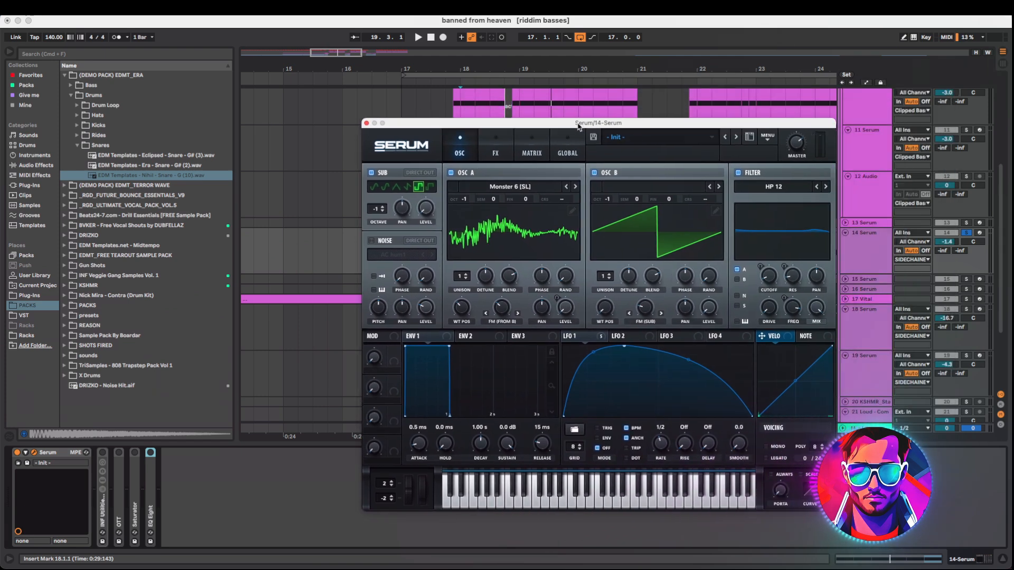
key(space)
key(space)
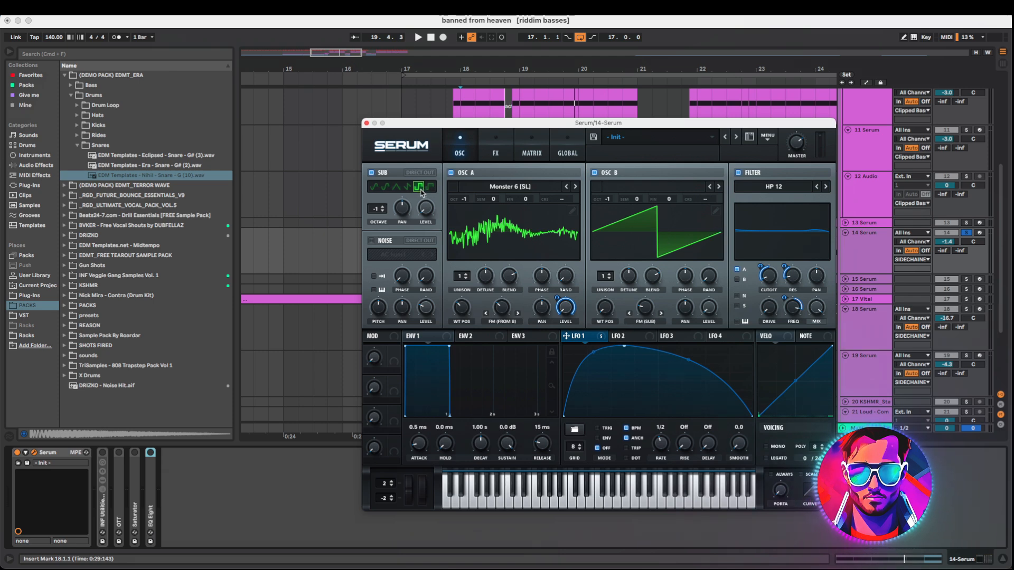
key(space)
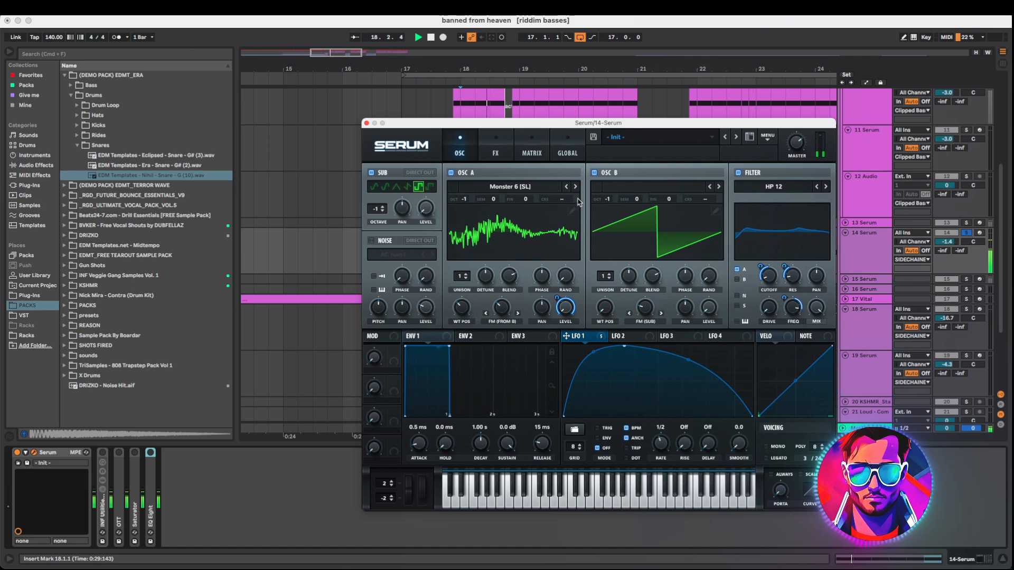
key(space)
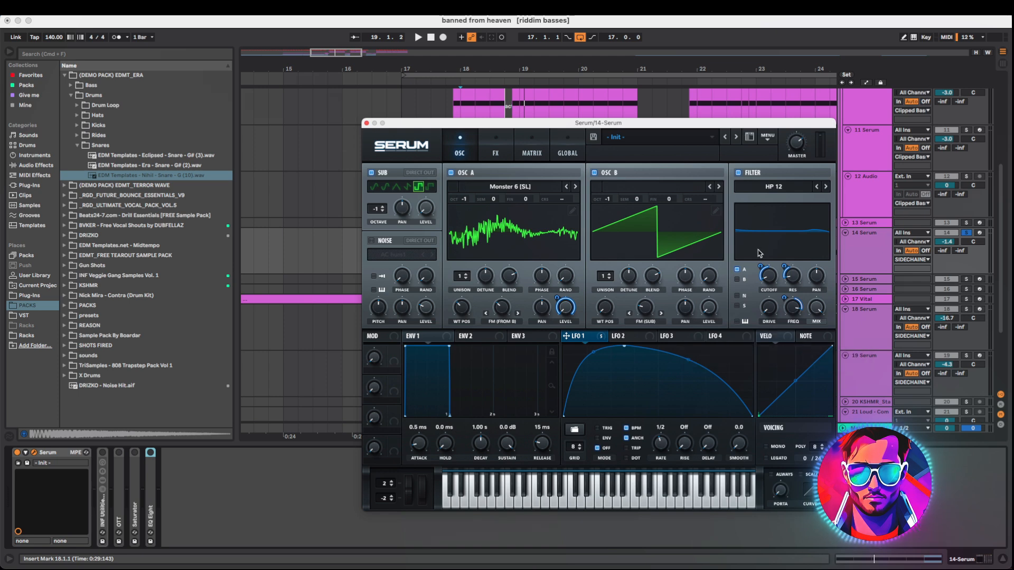
Open the 14 Serum synth's FX page and toggle its Hyper, Distortion and Compressor effects
click(496, 153)
drag(555, 122, 475, 110)
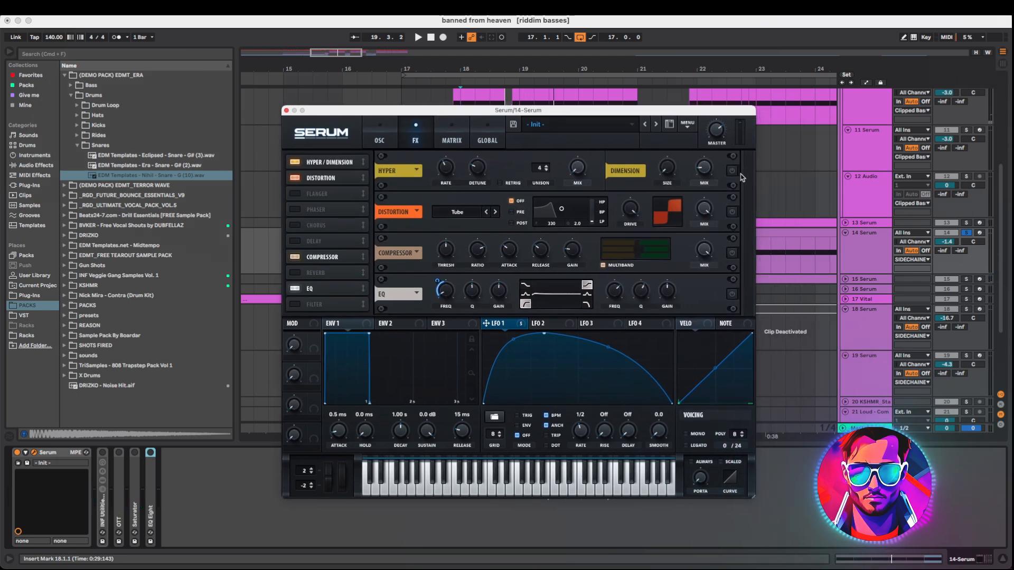
click(732, 171)
click(732, 212)
click(731, 253)
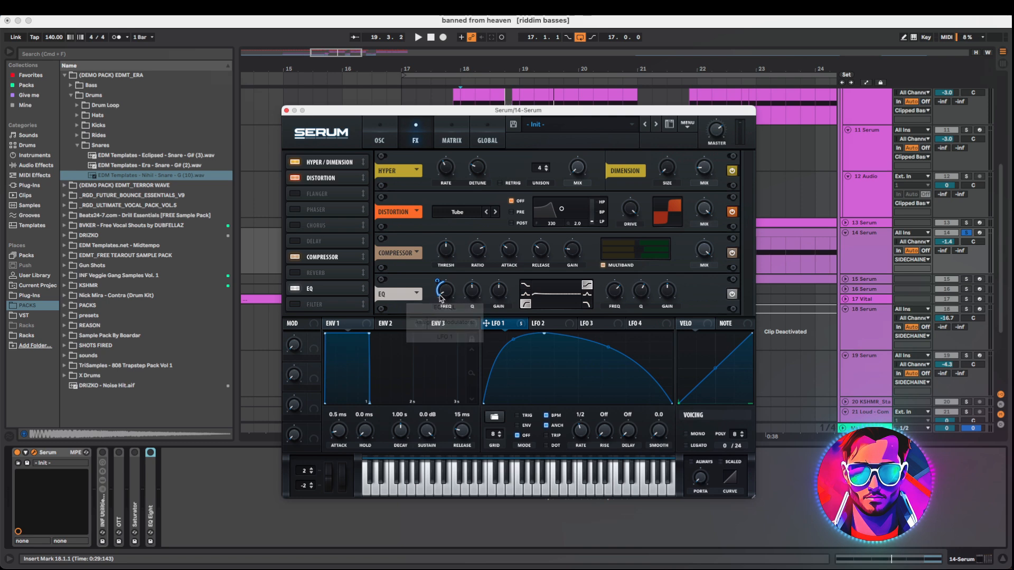
Play the 14 Serum track and expand its OTT device in the device chain
key(space)
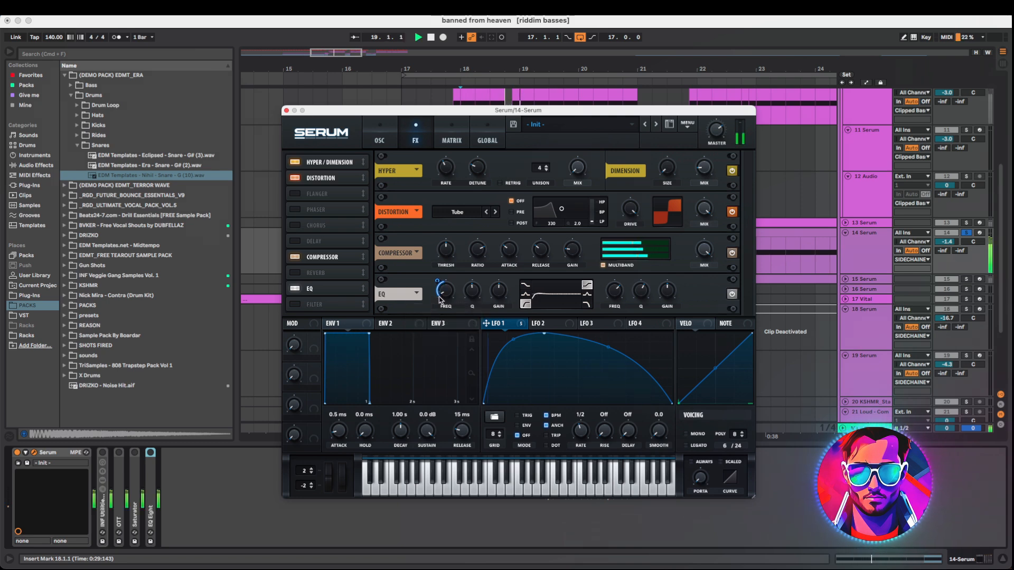
click(102, 502)
double_click(119, 453)
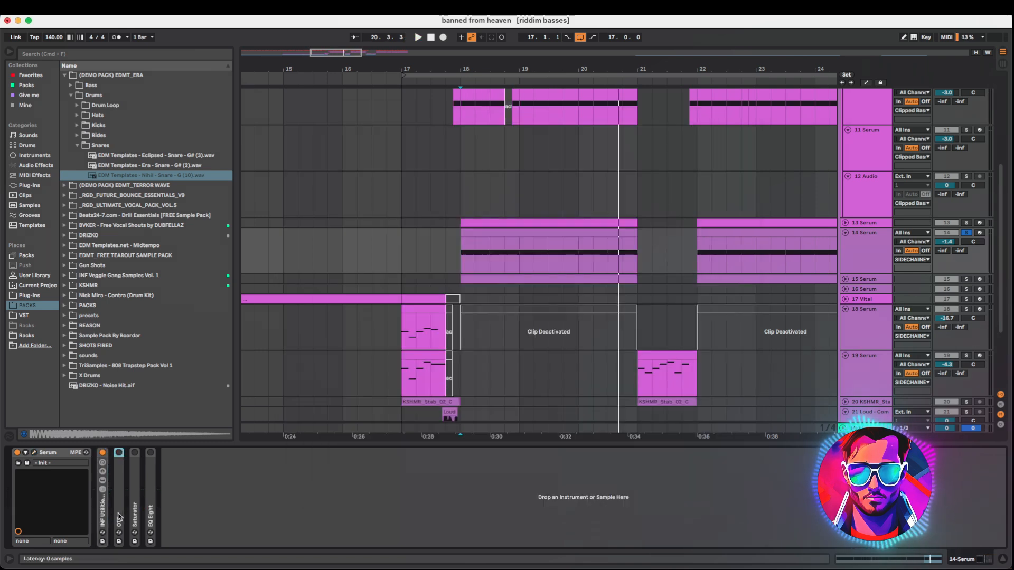
Enable the 14 Serum track's OTT device and expand its Saturator and EQ Eight devices while playing the track
click(118, 453)
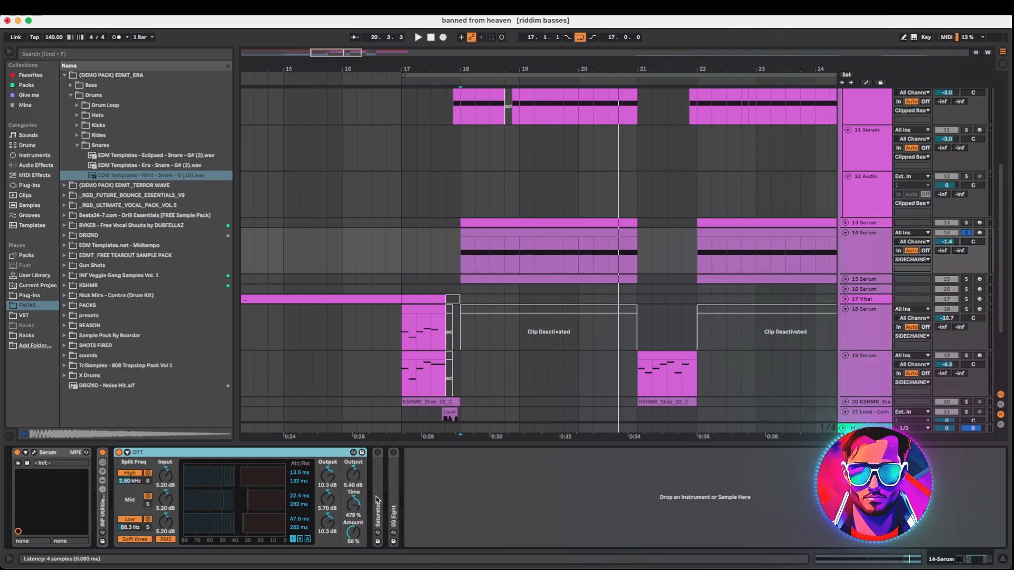
key(space)
double_click(379, 504)
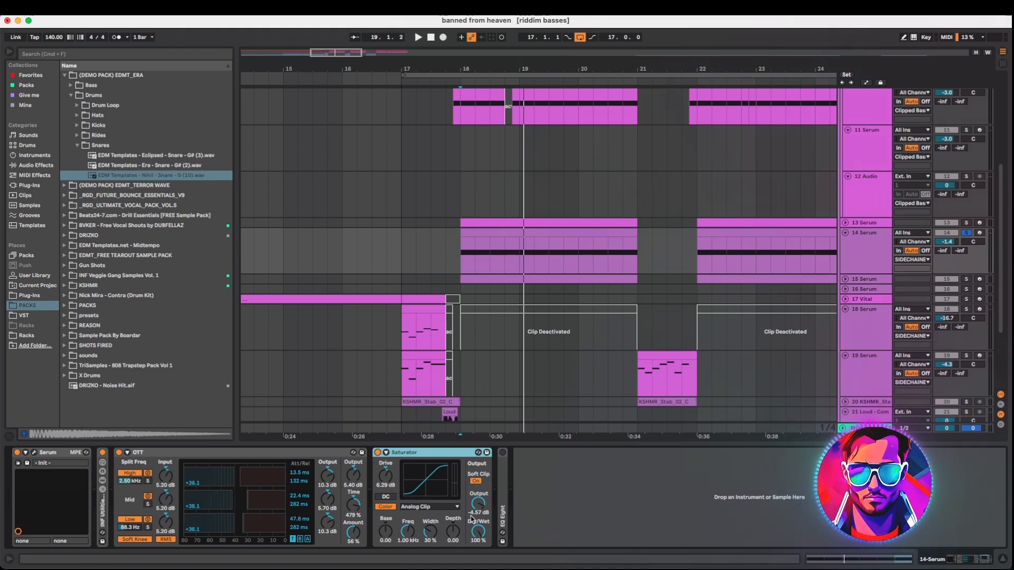
key(space)
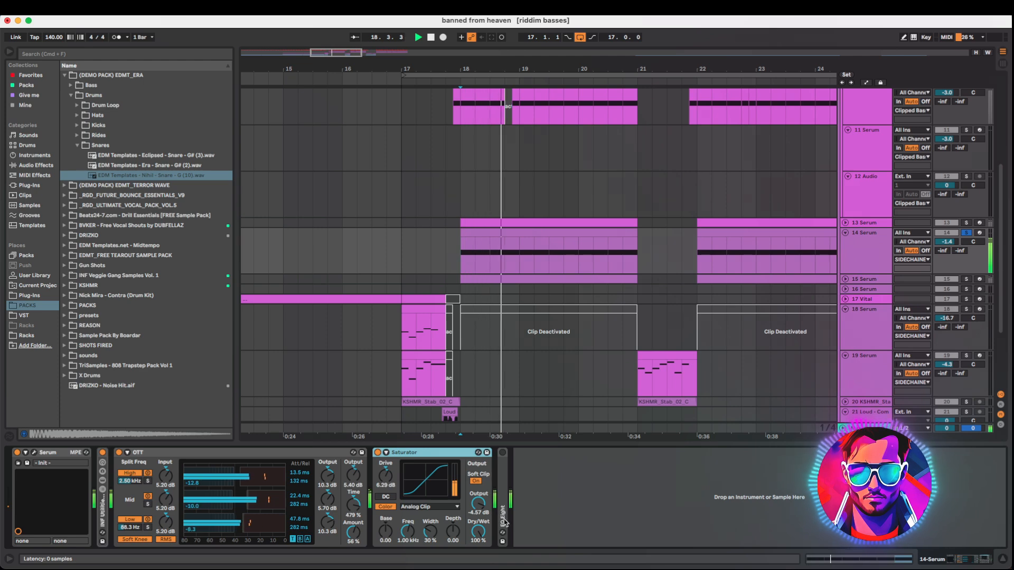
double_click(503, 520)
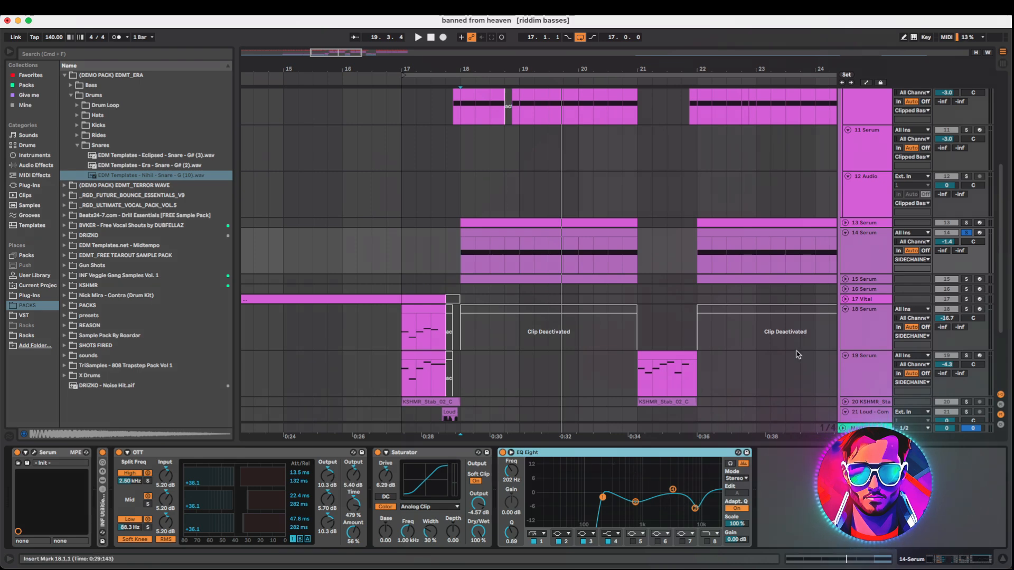
key(space)
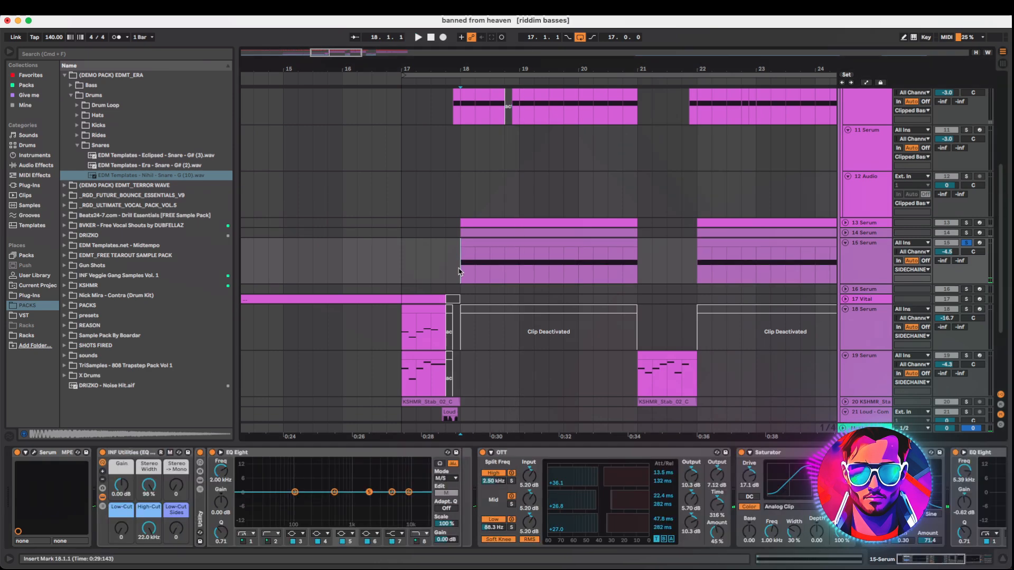
Play the 15 Serum track and open its Serum synth's FX page
key(space)
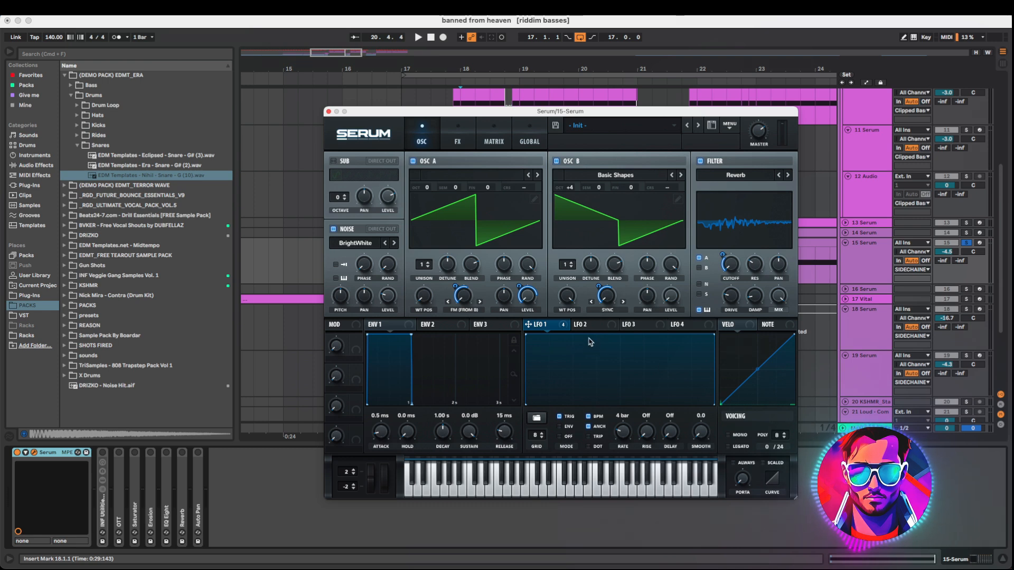
key(space)
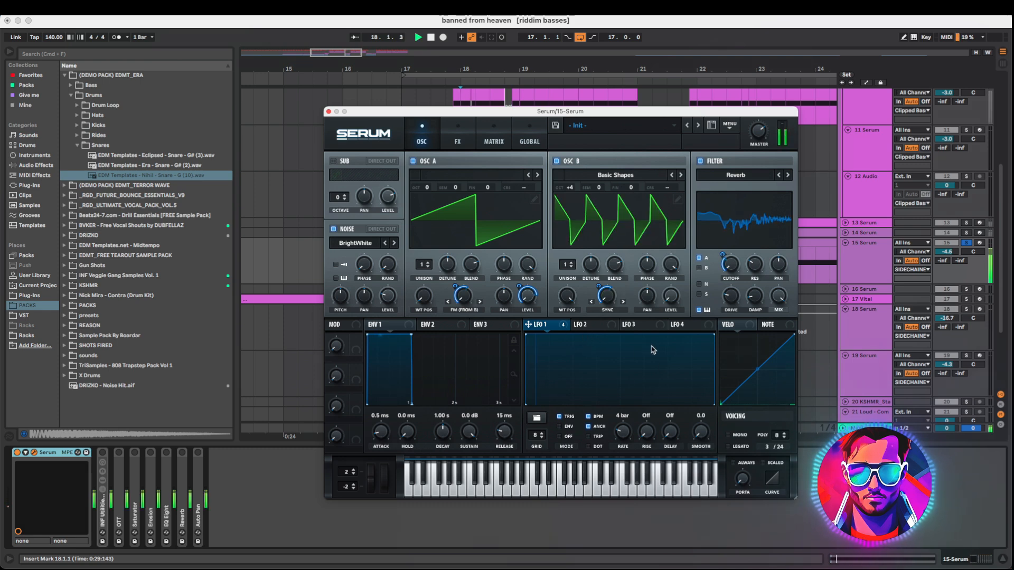
click(458, 139)
key(space)
Toggle the 15 Serum synth's Hyper, Distortion, Chorus and Compressor effects while auditioning the track
click(774, 172)
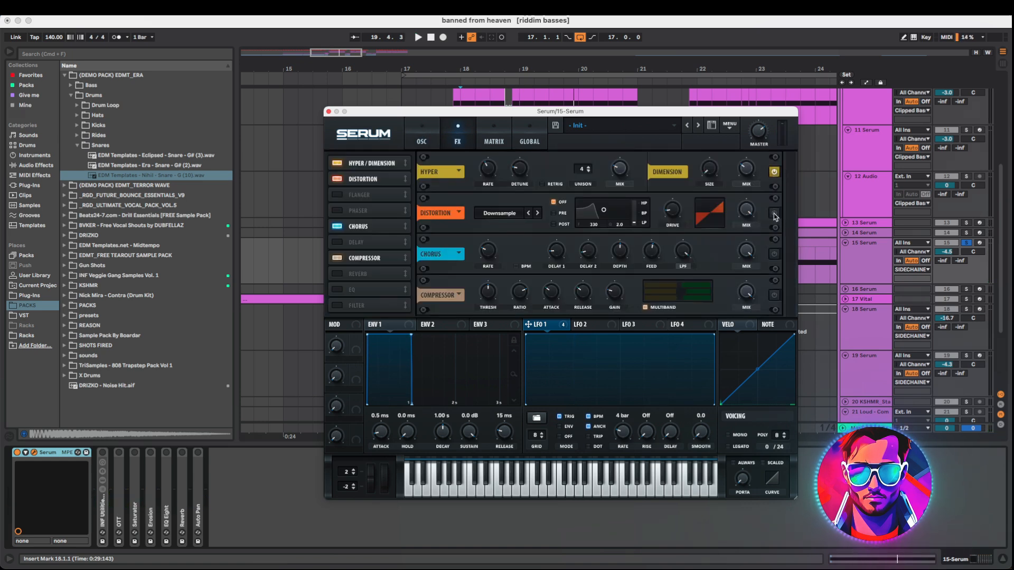
click(774, 214)
key(space)
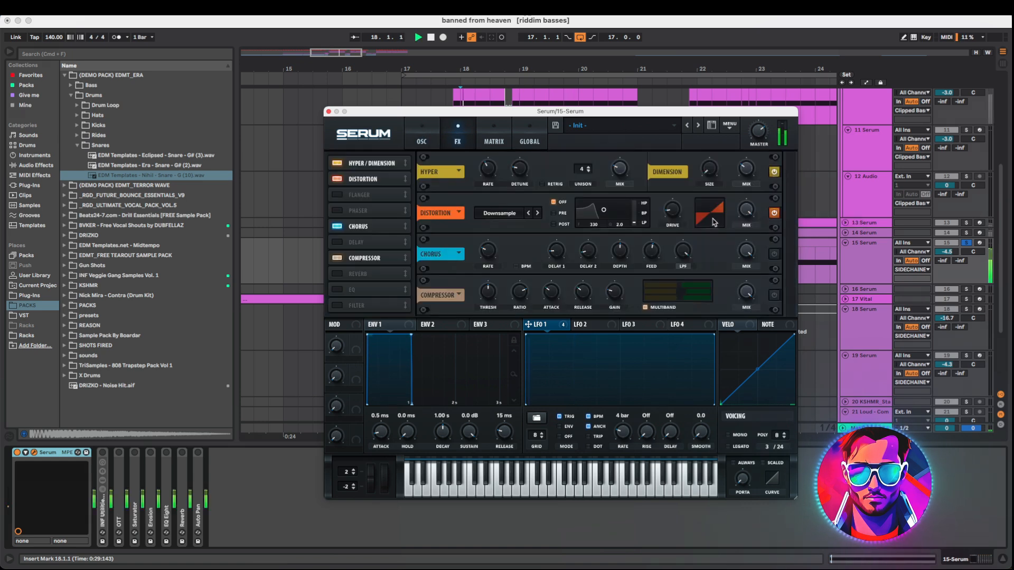
key(space)
click(774, 254)
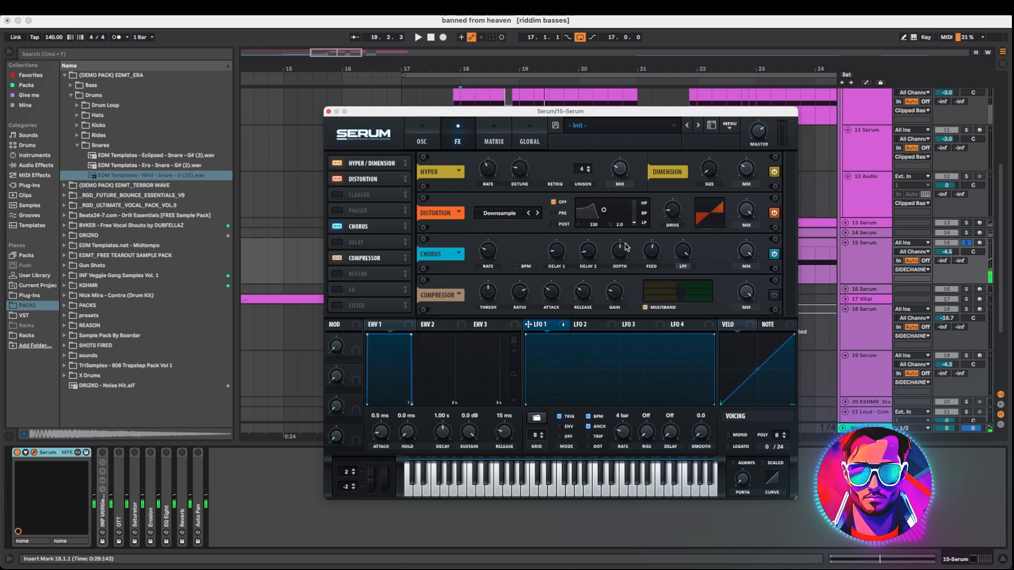
click(774, 295)
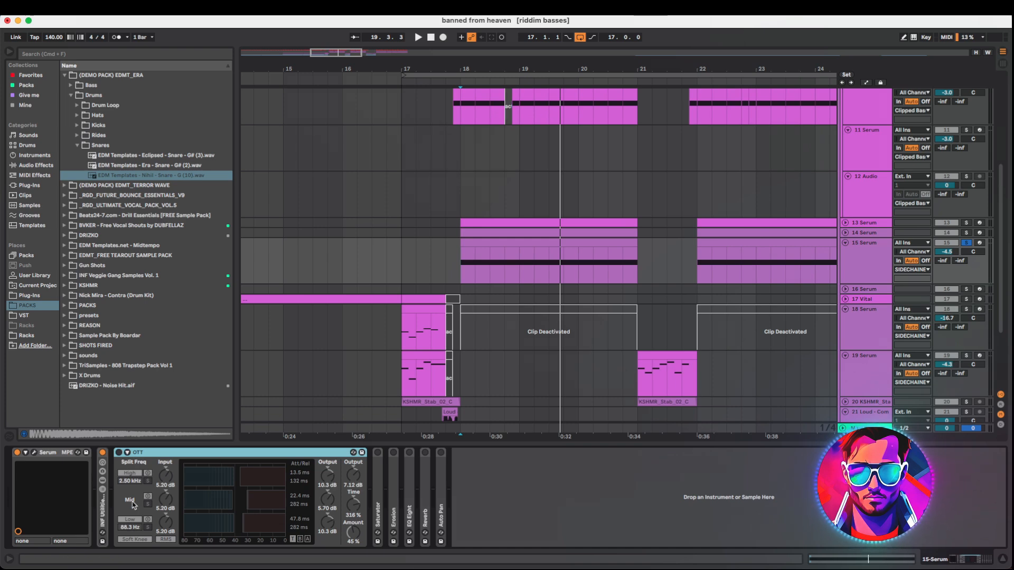
Enable the 15 Serum track's OTT device and expand its Saturator and Erosion devices during playback
click(119, 453)
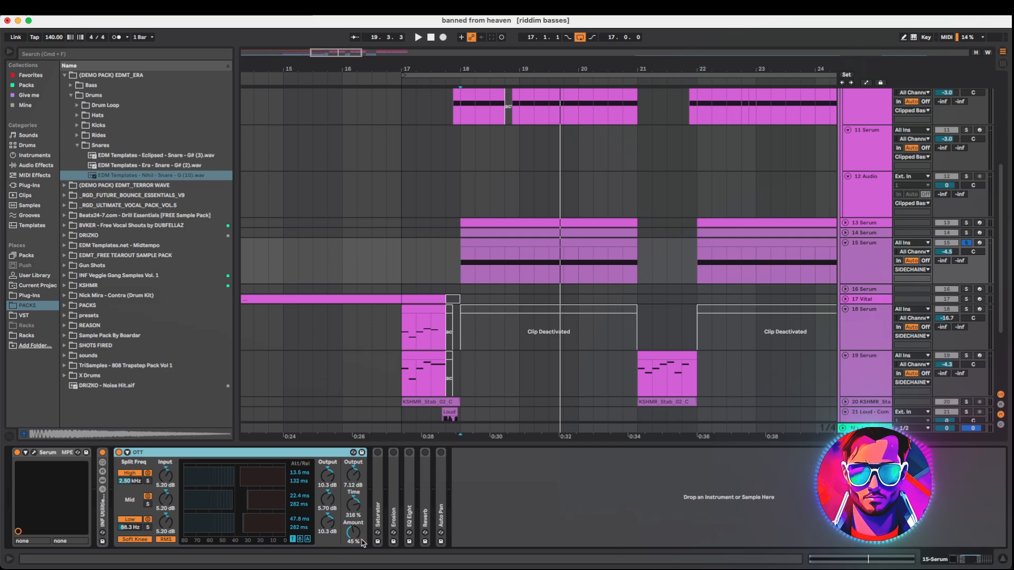
key(space)
double_click(379, 491)
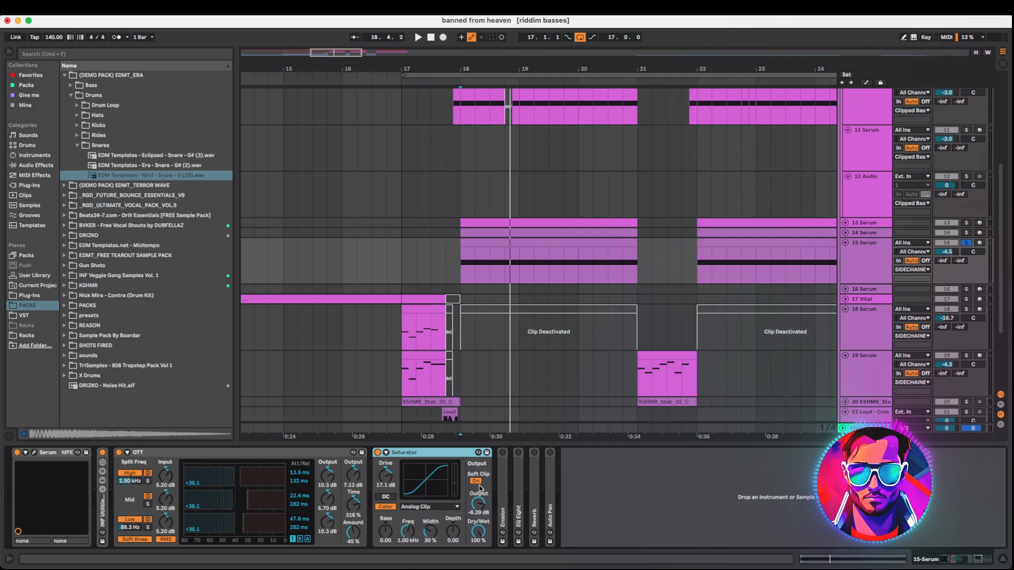
key(space)
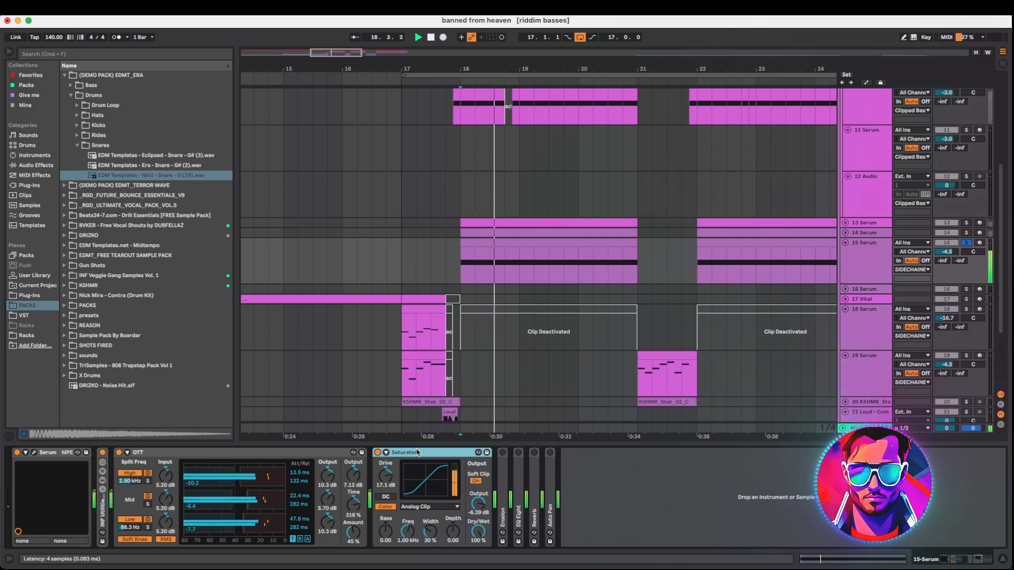
key(space)
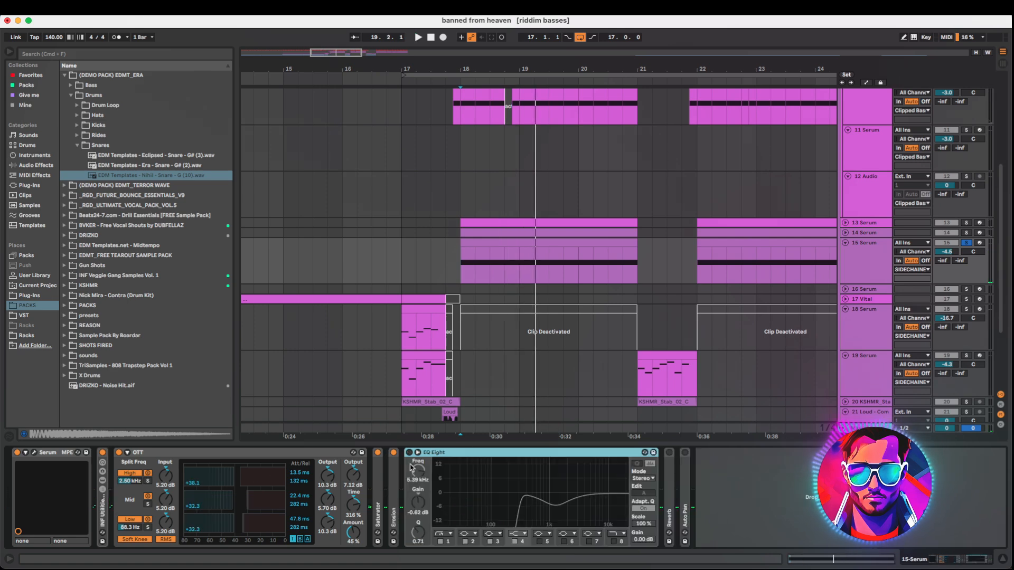
Audition the 15 Serum track's EQ Eight, Reverb and Auto Pan devices, switching Auto Pan on
click(409, 453)
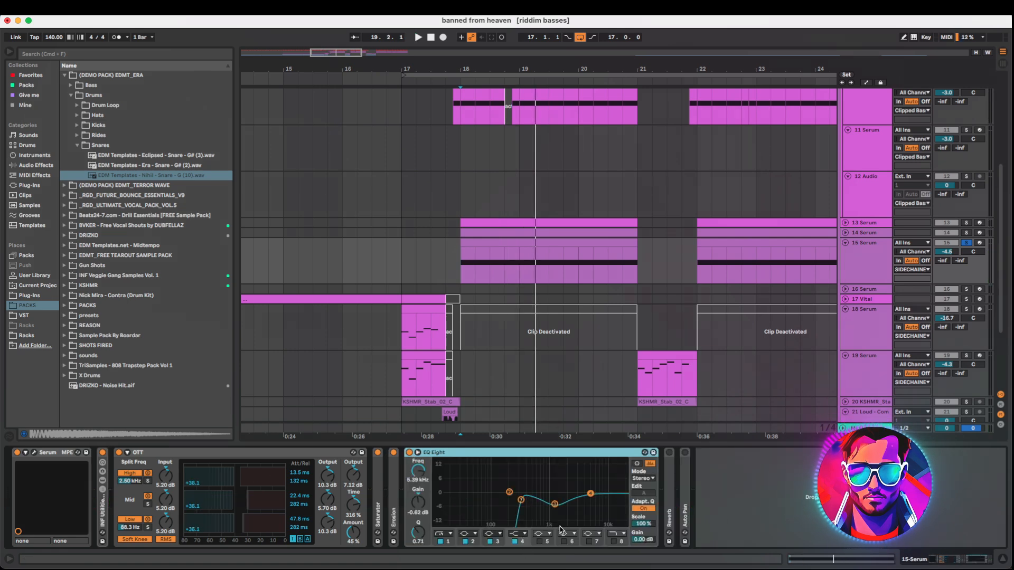
key(space)
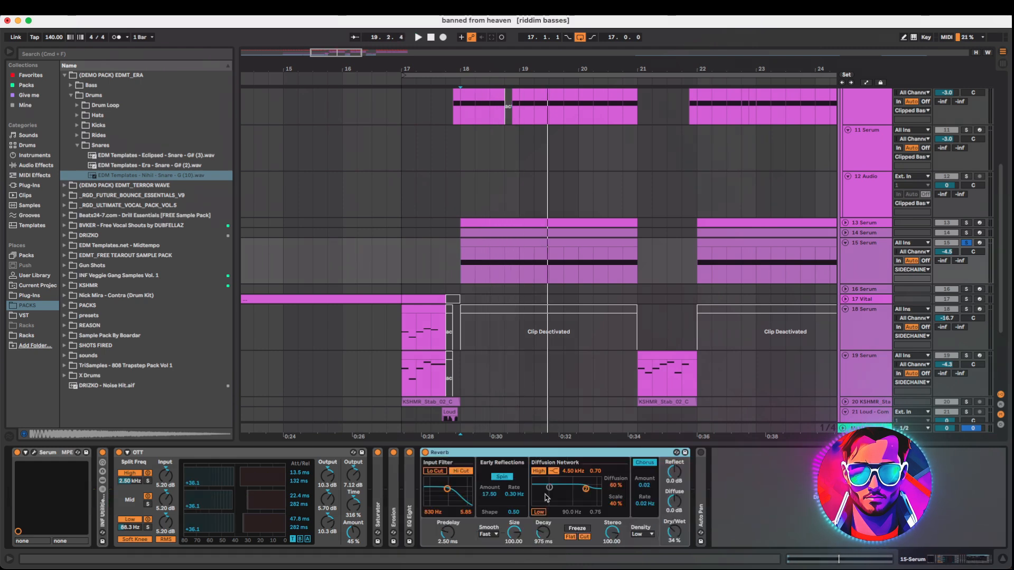
key(space)
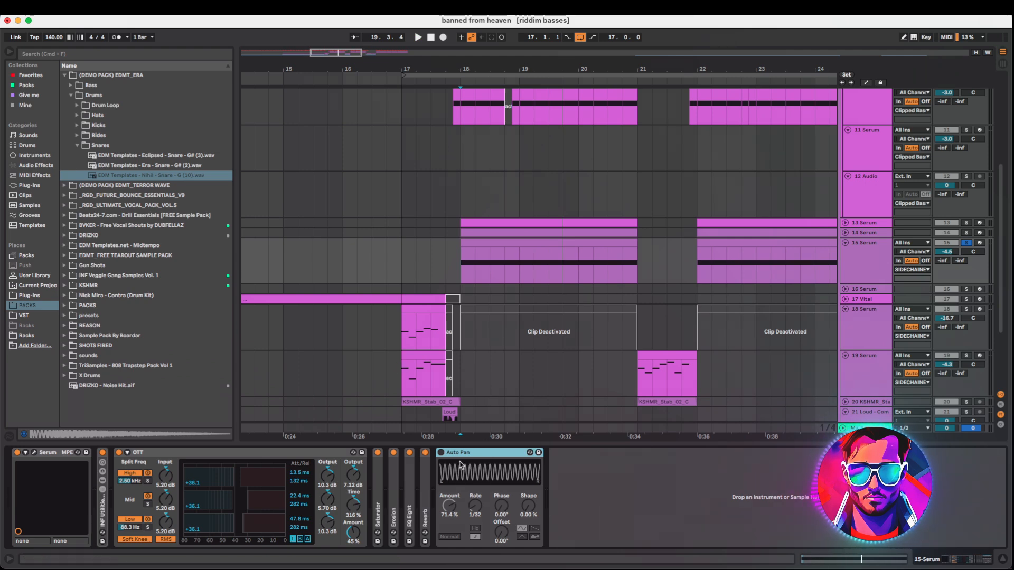
click(441, 453)
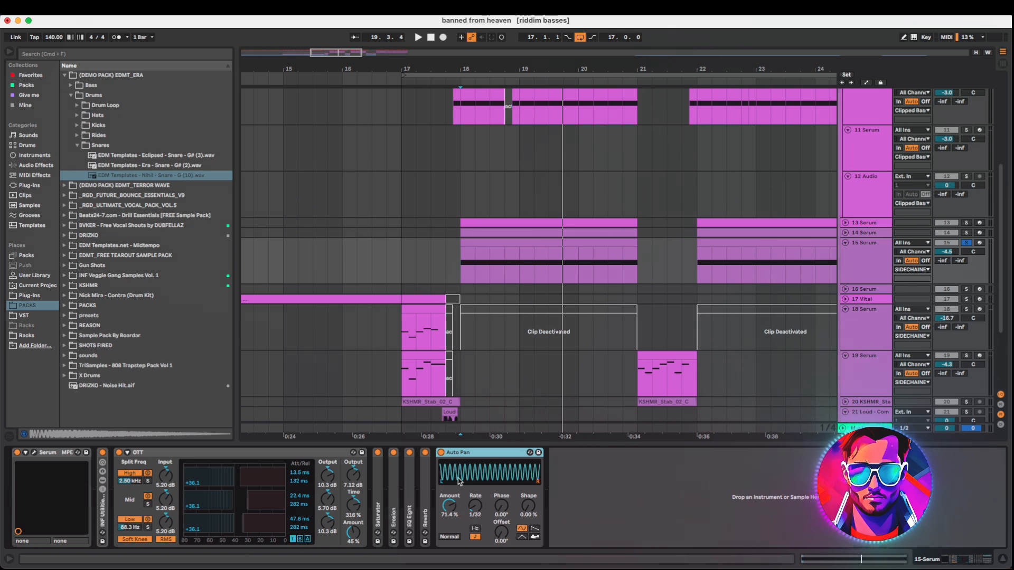
key(space)
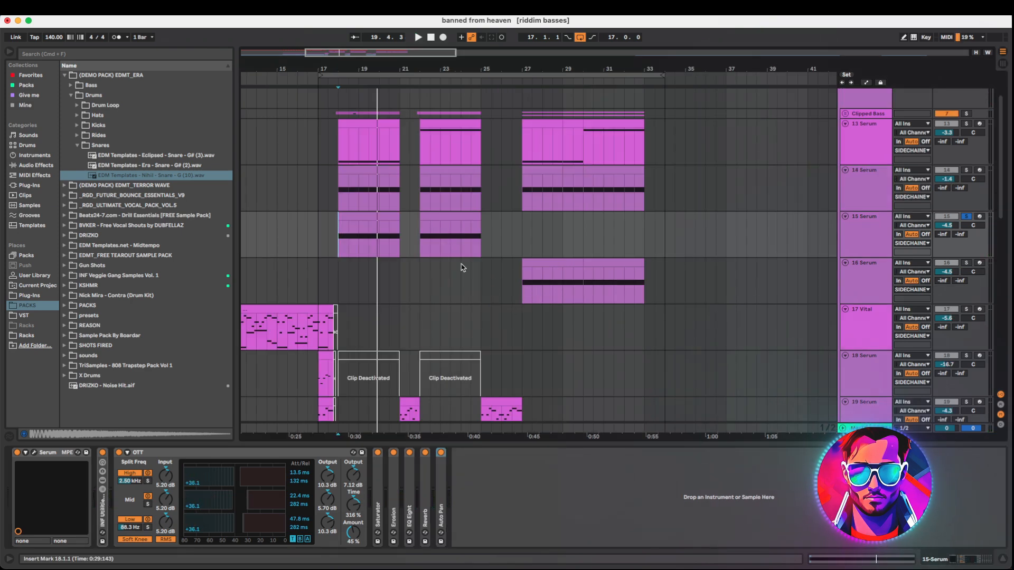
View the 9 FAT SUB track's Serum synth, close it and play the track back from bar 18
click(542, 271)
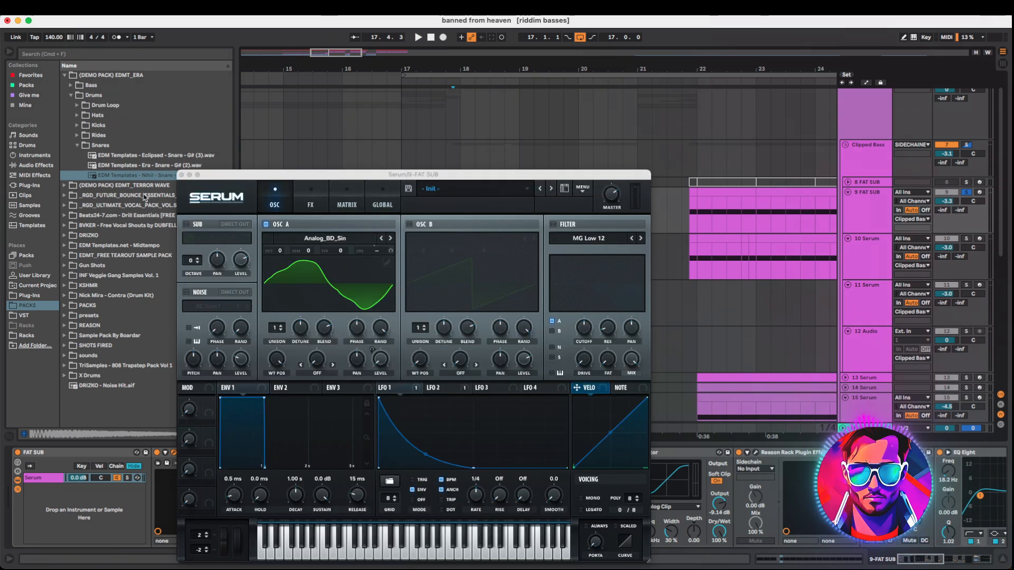
click(181, 175)
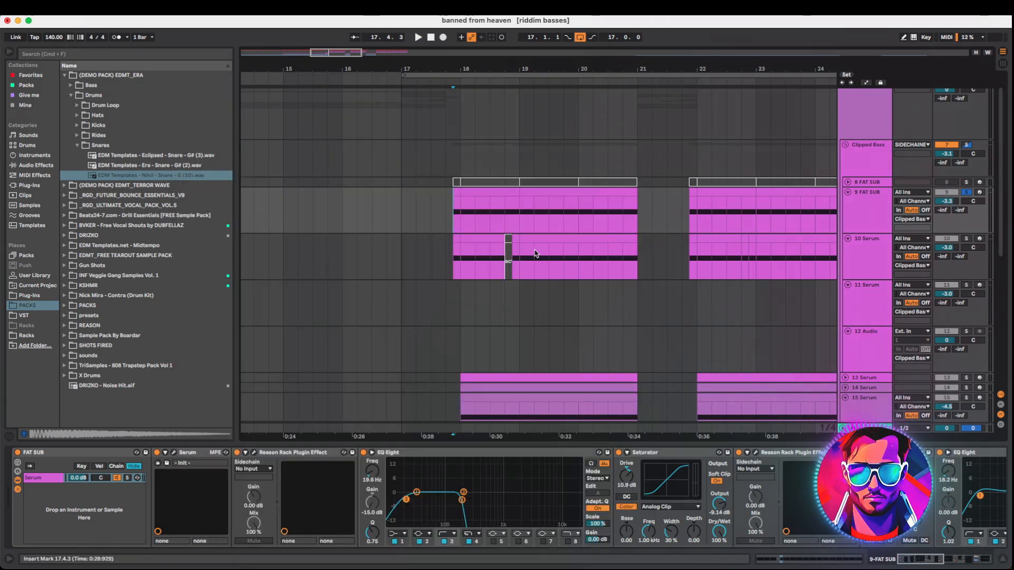
key(space)
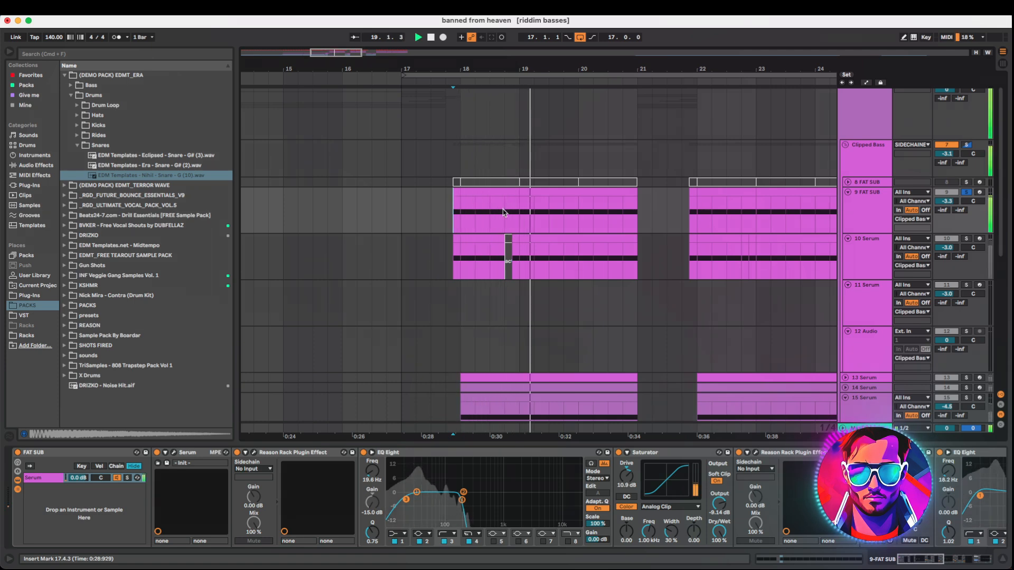
key(space)
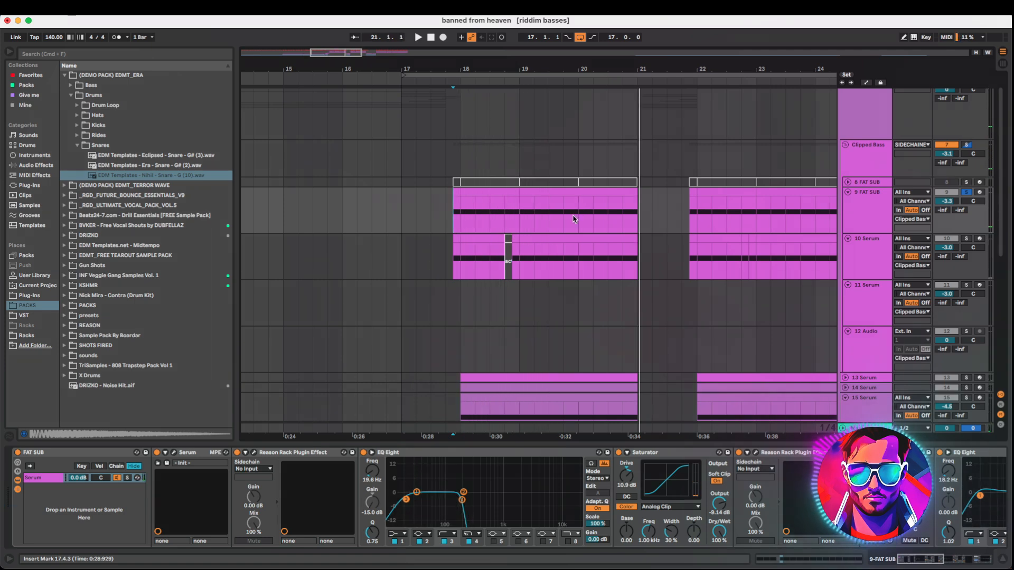
Select the Clipped Bass group track and open its GClip plugin window to inspect the gain, clip and softness settings
scroll(577, 233, up, 1)
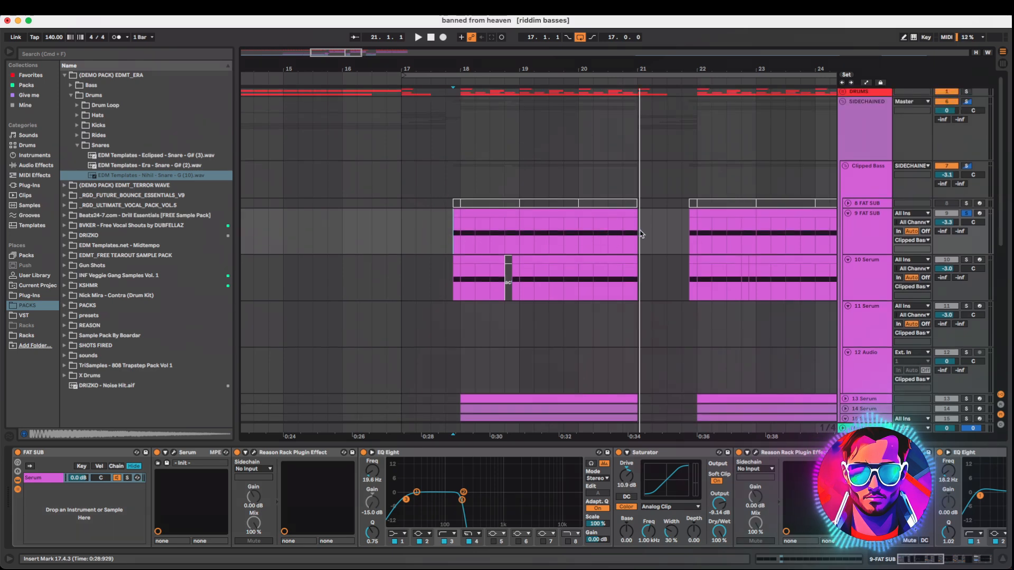
click(852, 178)
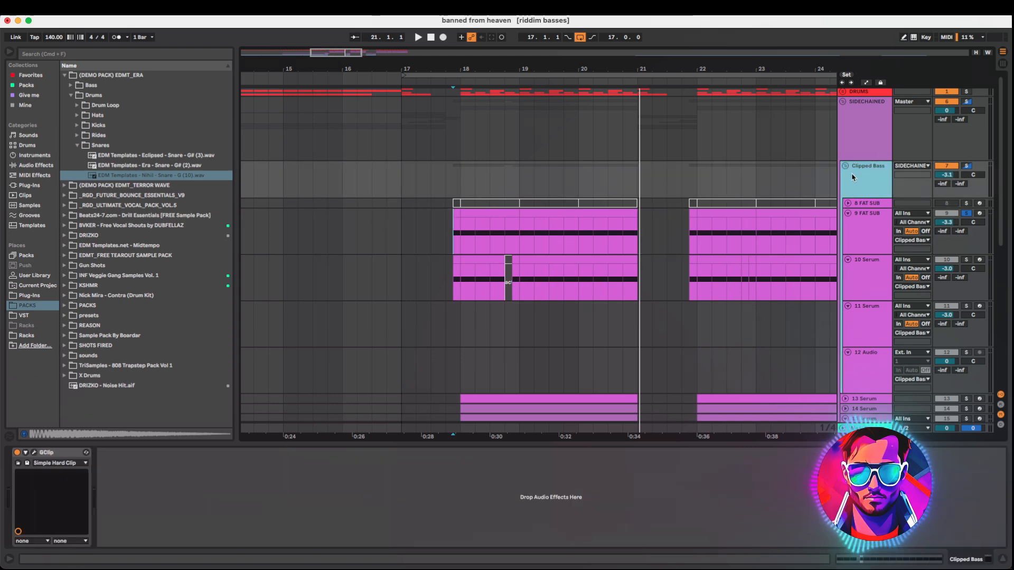
click(34, 453)
drag(348, 295, 322, 255)
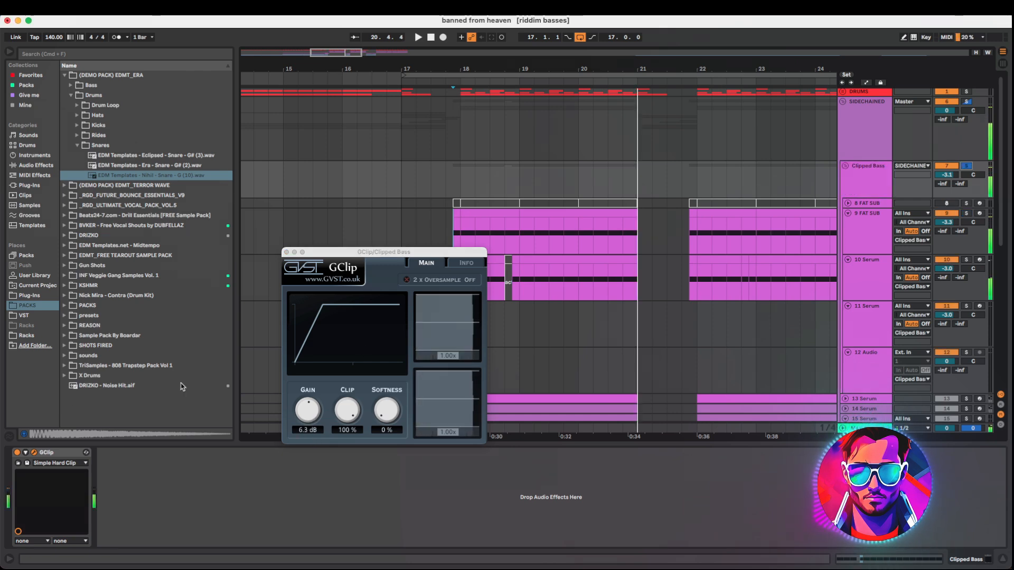
key(super+alt+p)
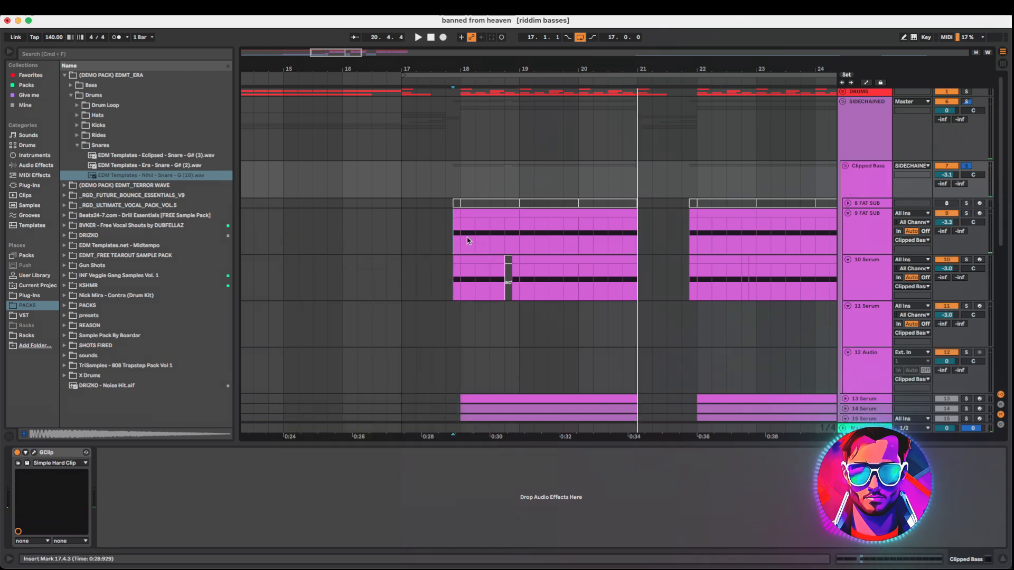
Bypass the Clipped Bass track's GClip device while playing the arrangement
key(space)
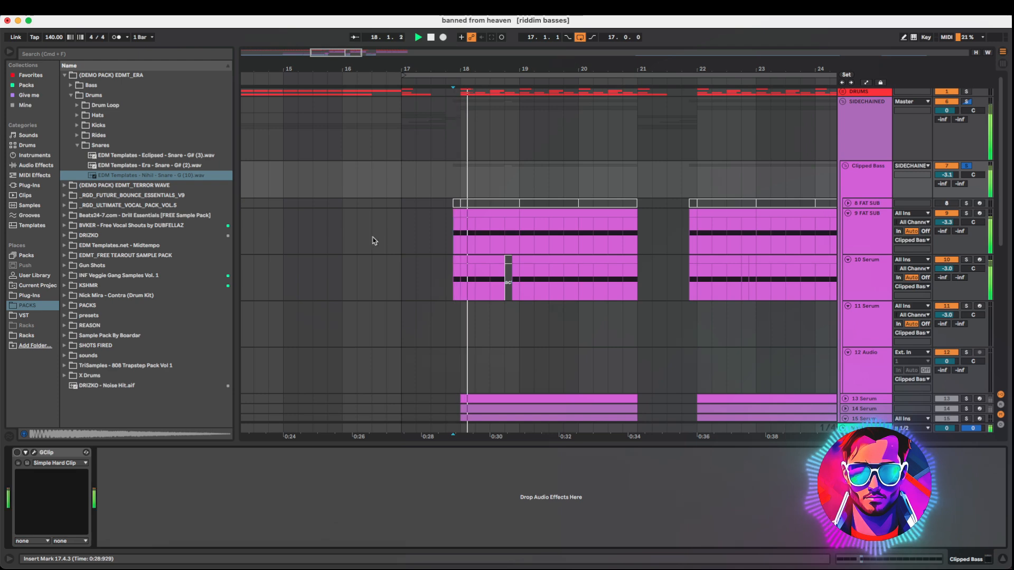
click(17, 453)
key(space)
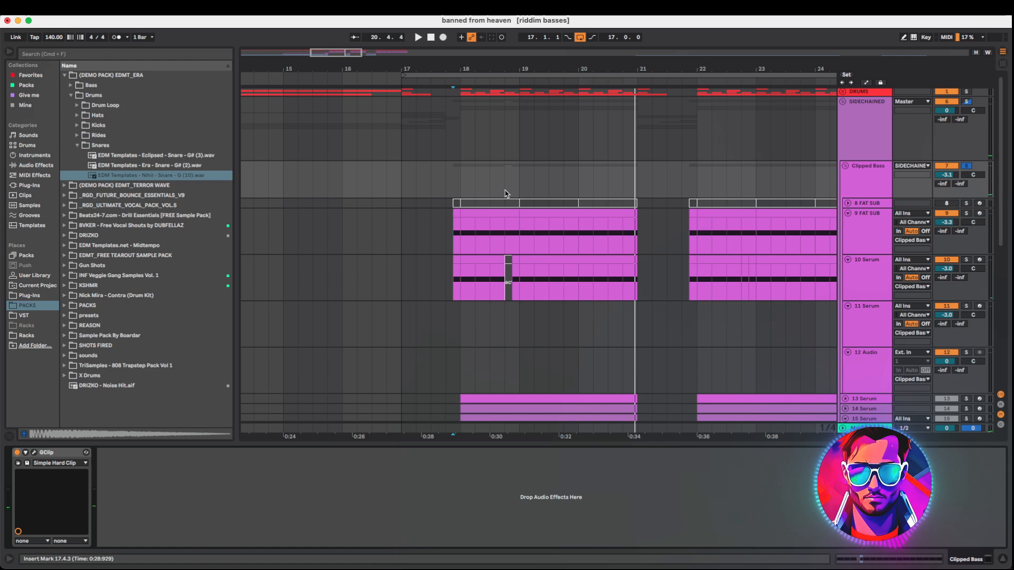
Unfold the arrangement tracks and scroll through the bass and lead tracks
scroll(406, 202, down, 5)
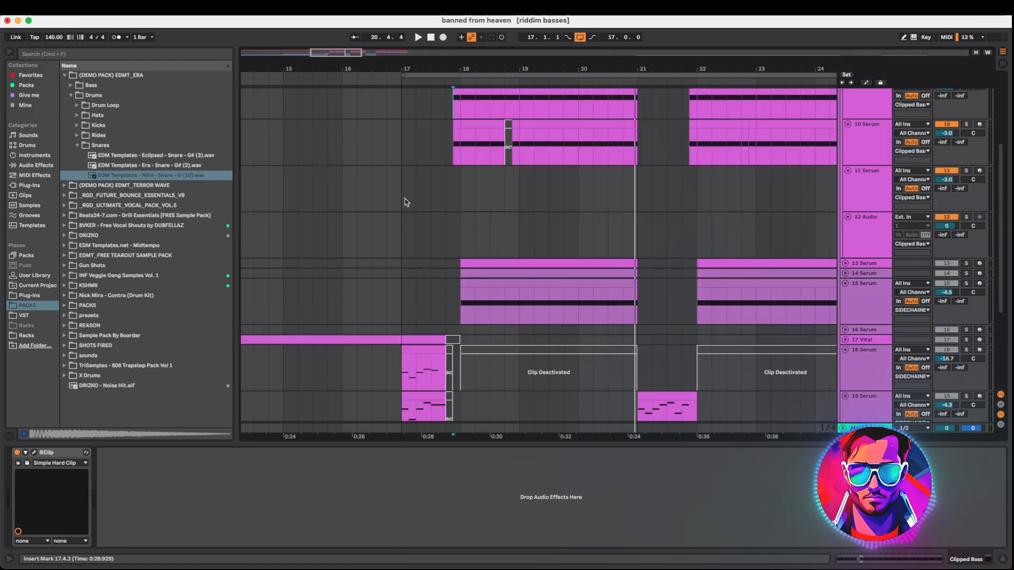
scroll(415, 212, down, 5)
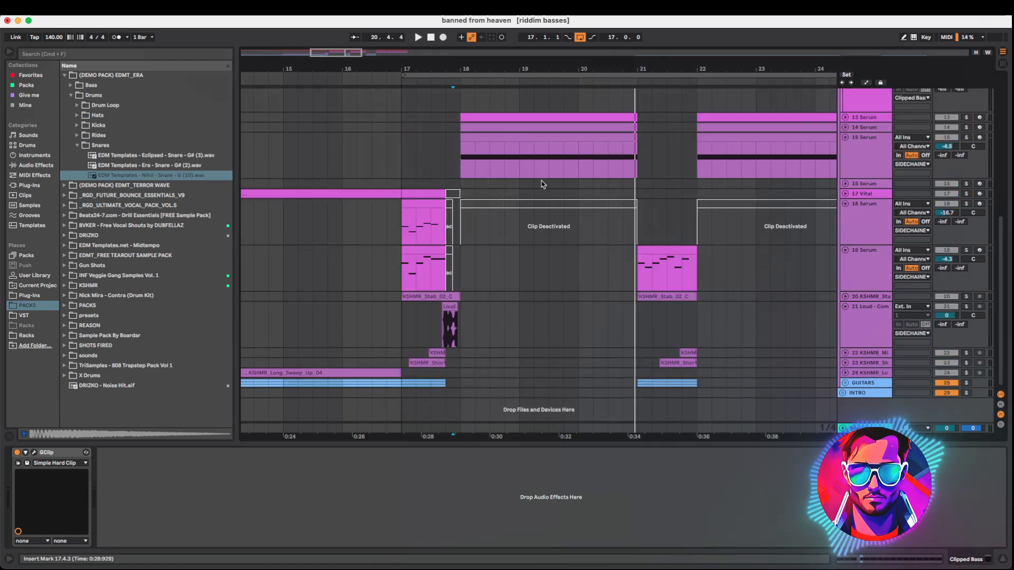
scroll(552, 219, up, 10)
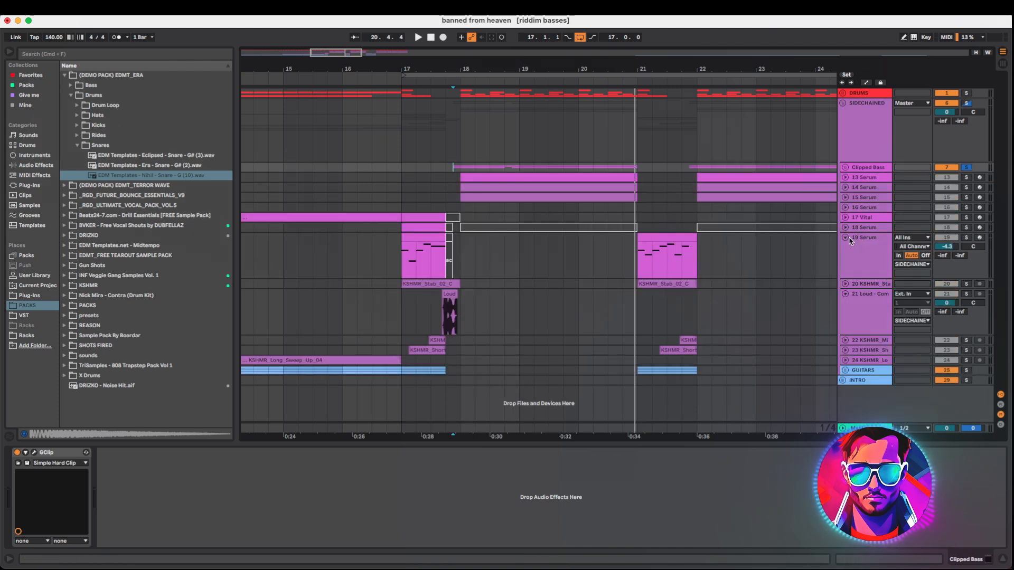
click(846, 239)
click(845, 258)
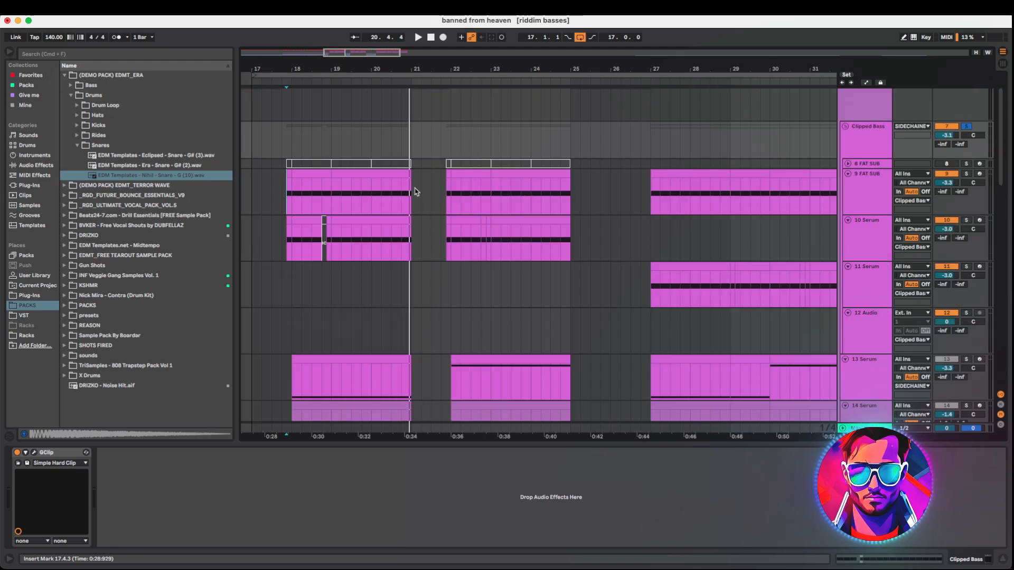
scroll(465, 248, down, 10)
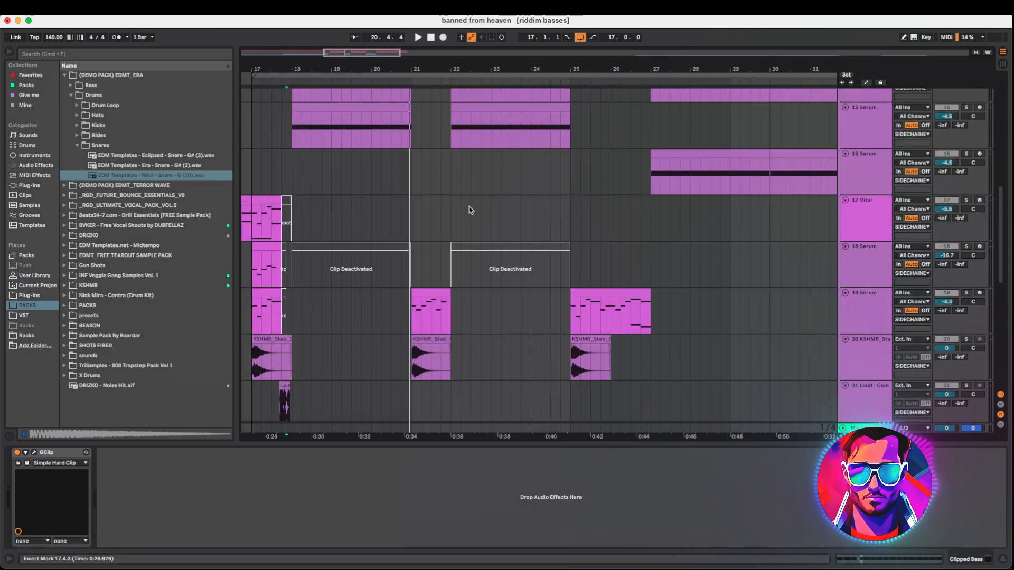
View the 10 Serum track's Serum synth window, reposition it, and close it again
scroll(443, 305, down, 5)
scroll(430, 327, up, 10)
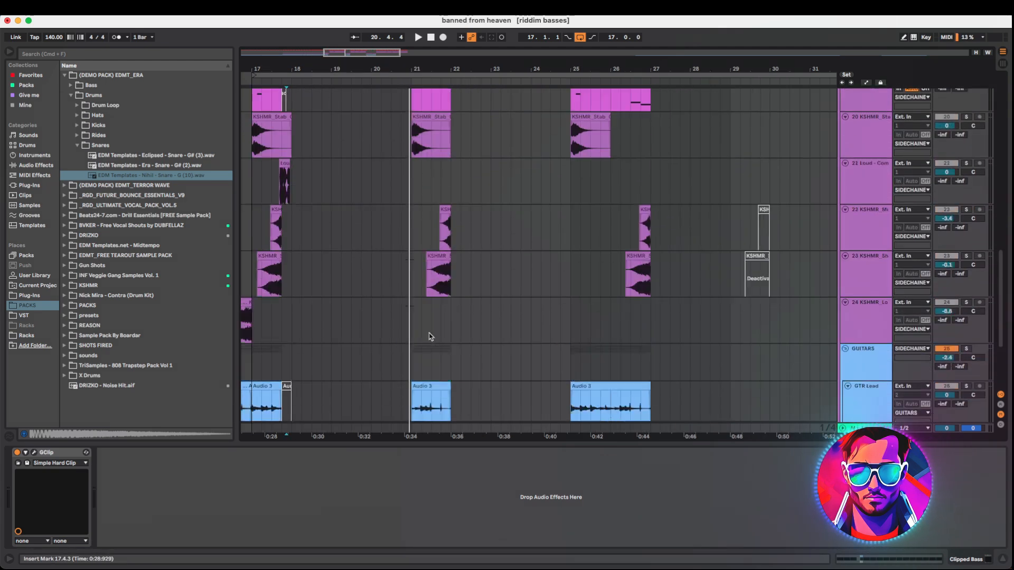
scroll(435, 228, up, 5)
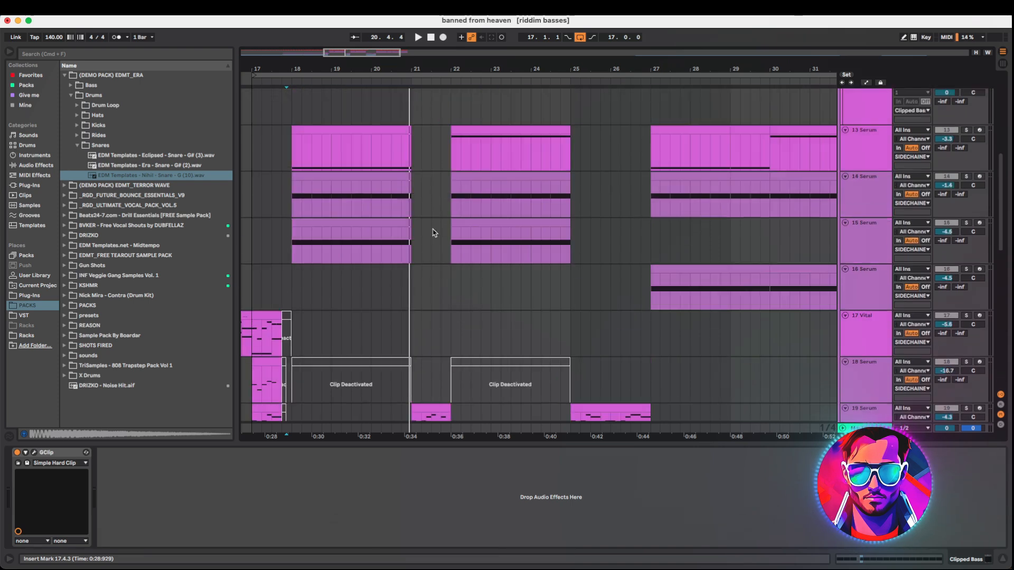
scroll(343, 174, right, 3)
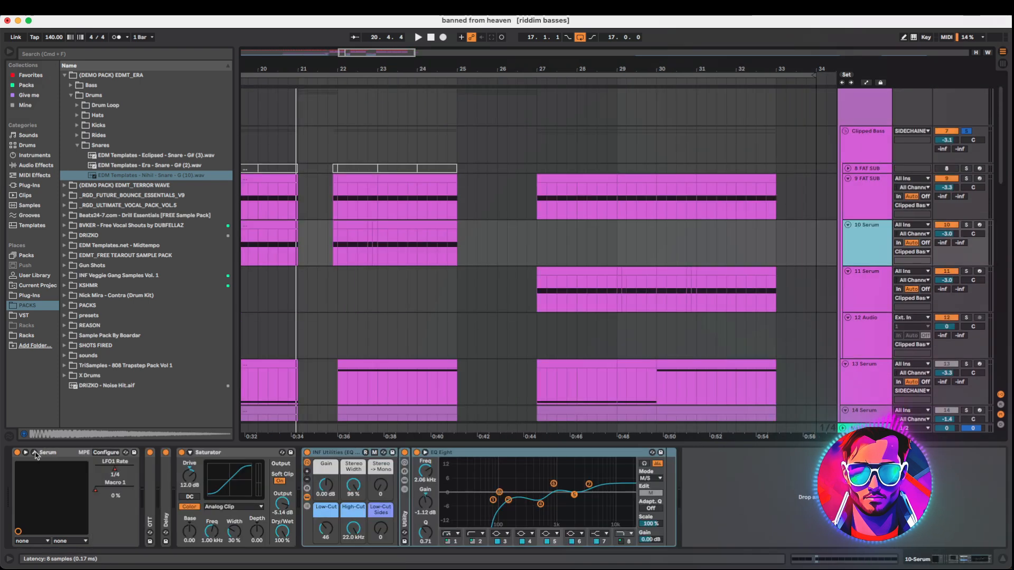
click(35, 453)
drag(559, 139, 373, 77)
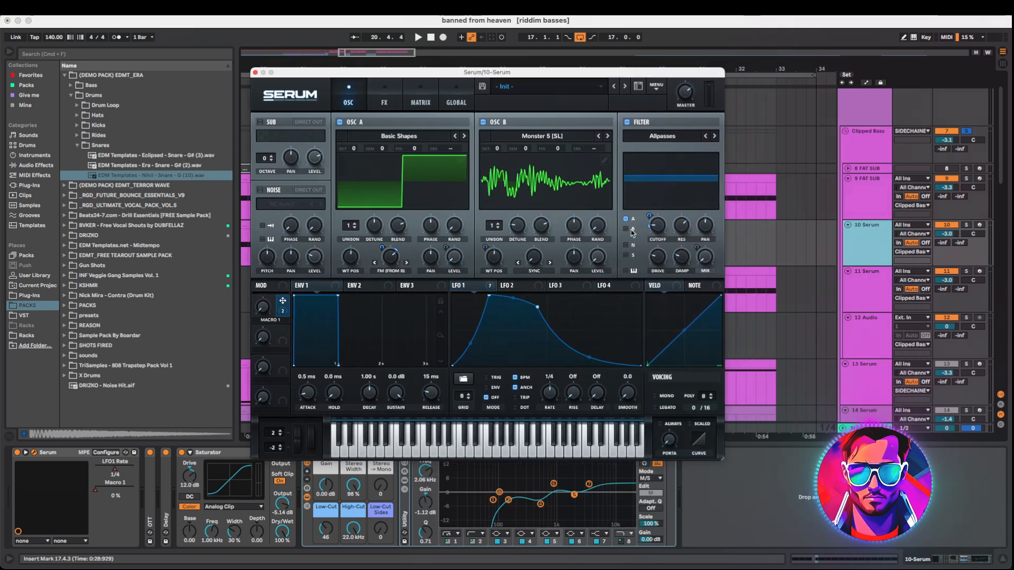
drag(489, 74, 644, 67)
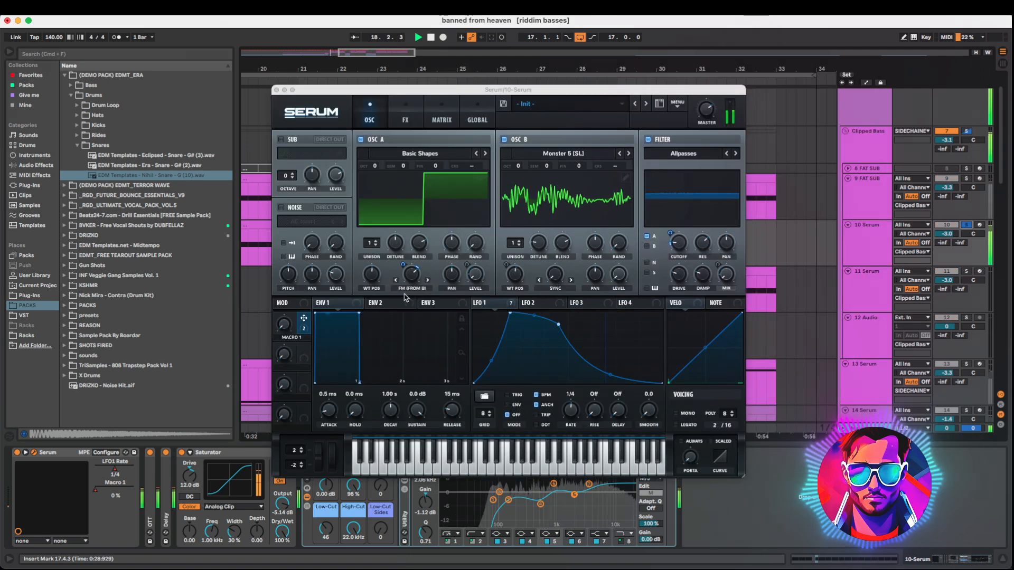
mouse_move(285, 327)
mouse_down()
mouse_move(311, 212)
mouse_move(276, 316)
mouse_up()
key(super+alt+p)
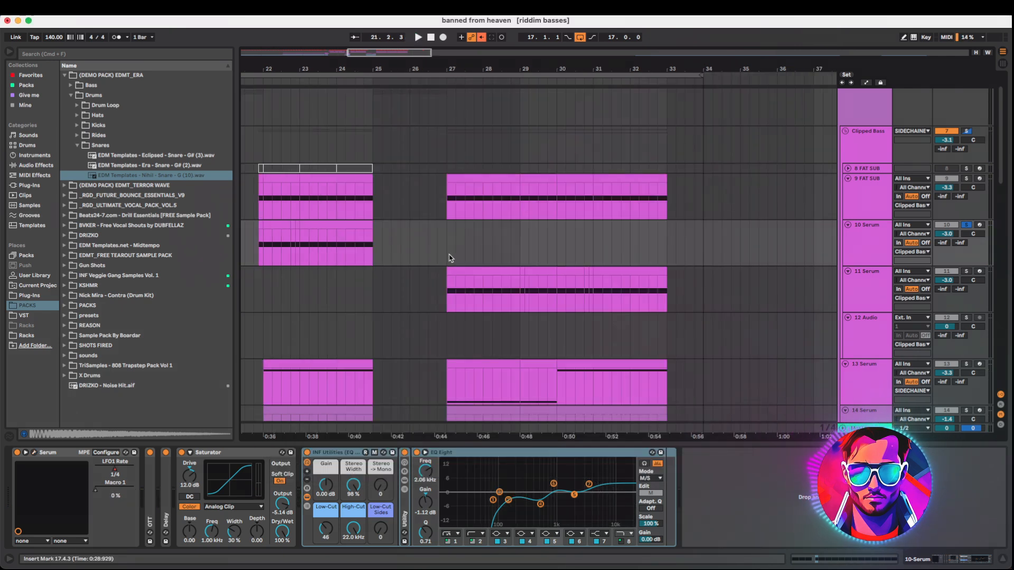
Open the 11 Serum track's Serum synth window and start and stop playback to audition it
click(446, 295)
key(super+alt+p)
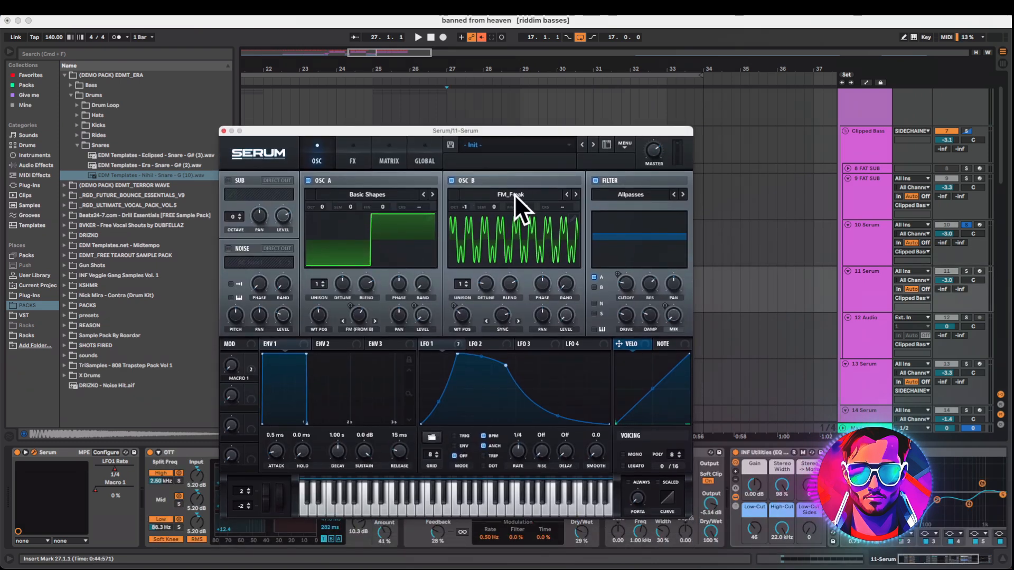
key(space)
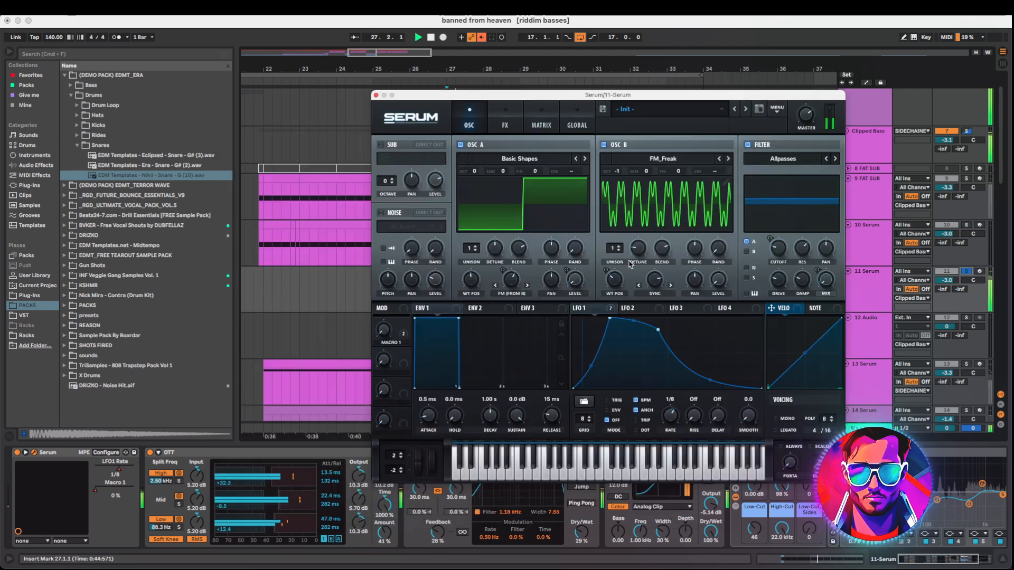
key(space)
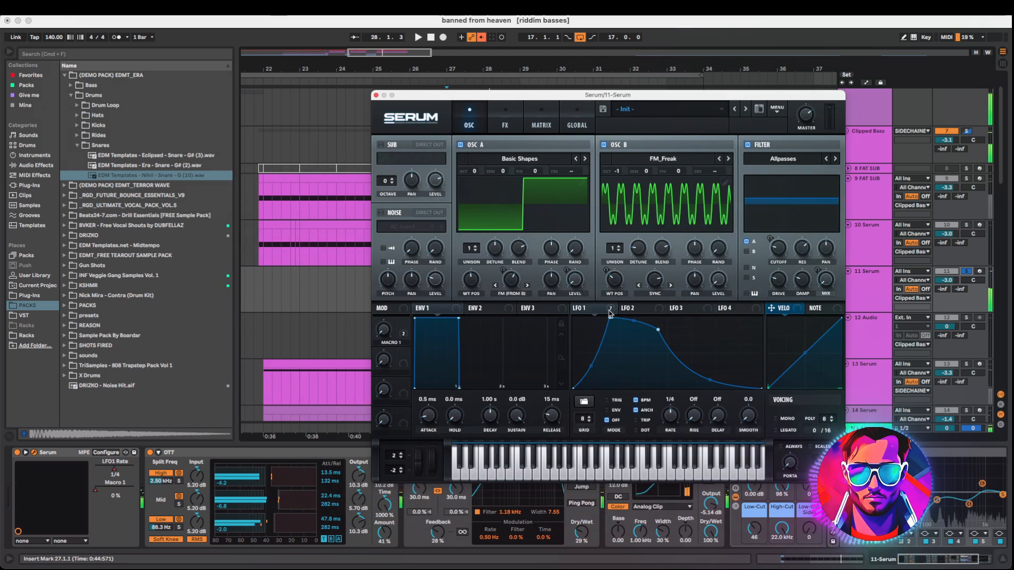
Examine the 11 Serum synth's LFO 1 envelope and Macro 1 control while playing the track
click(581, 308)
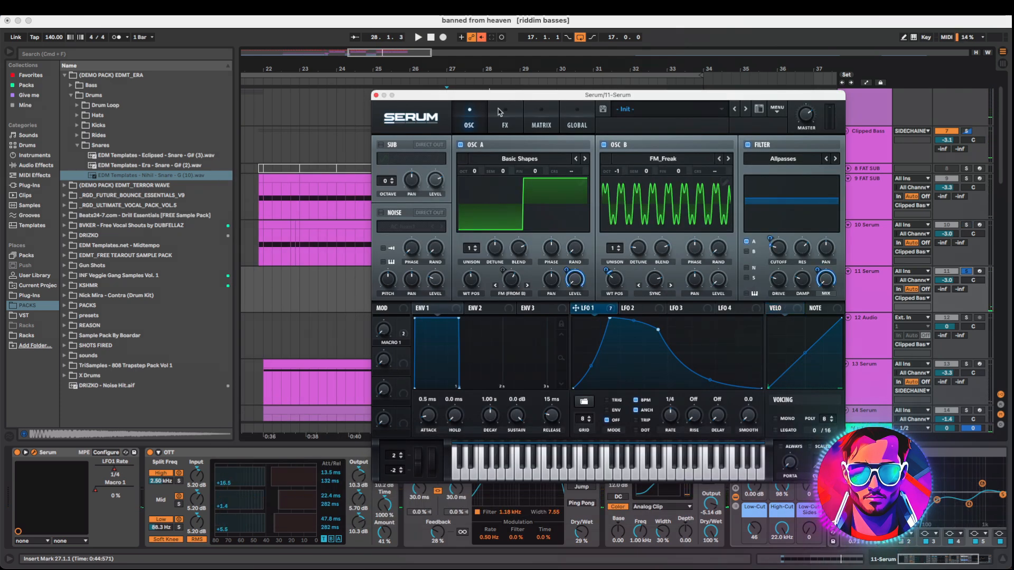
click(504, 120)
scroll(829, 262, down, 2)
click(324, 236)
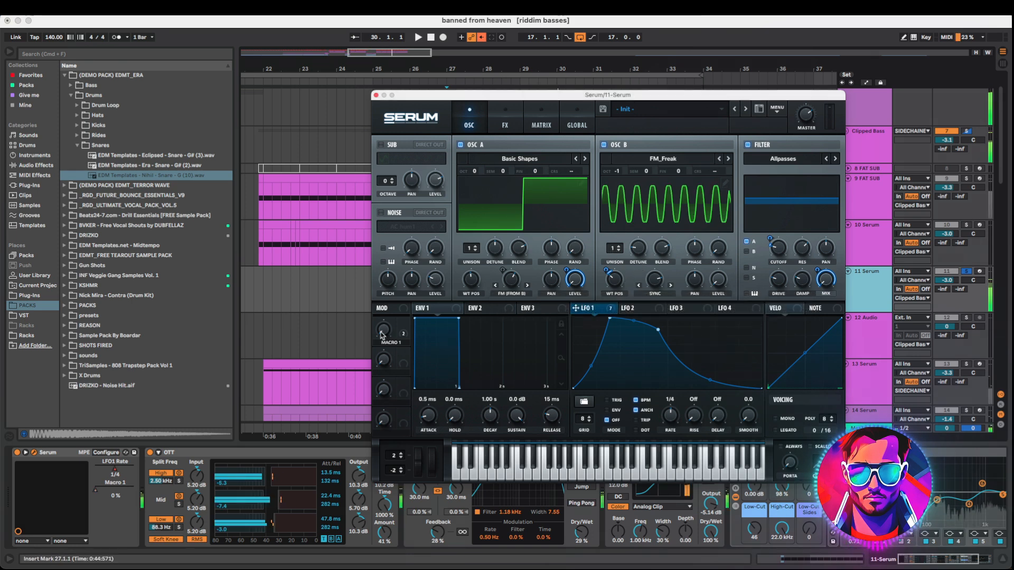
click(403, 331)
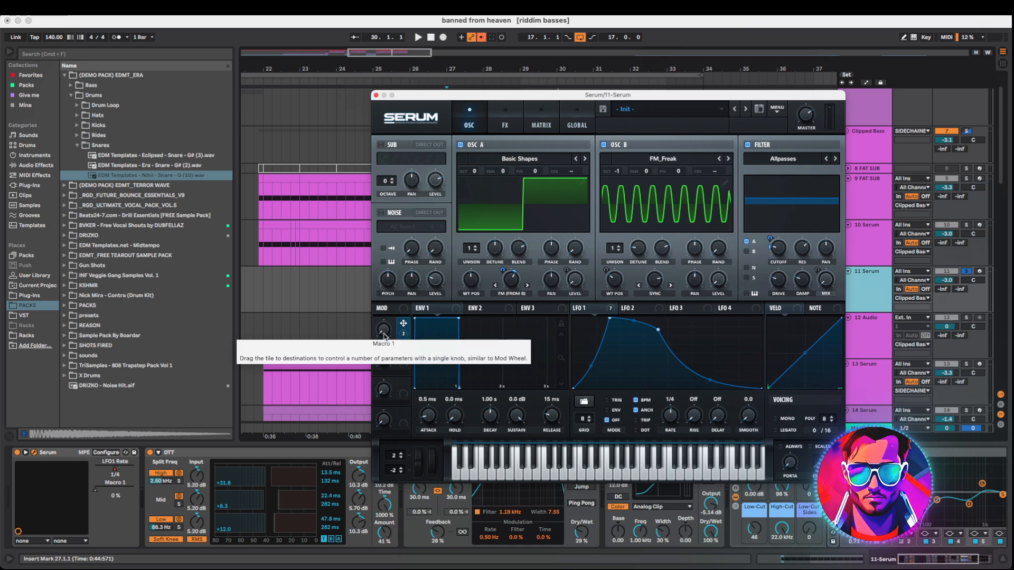
key(space)
drag(383, 333, 356, 354)
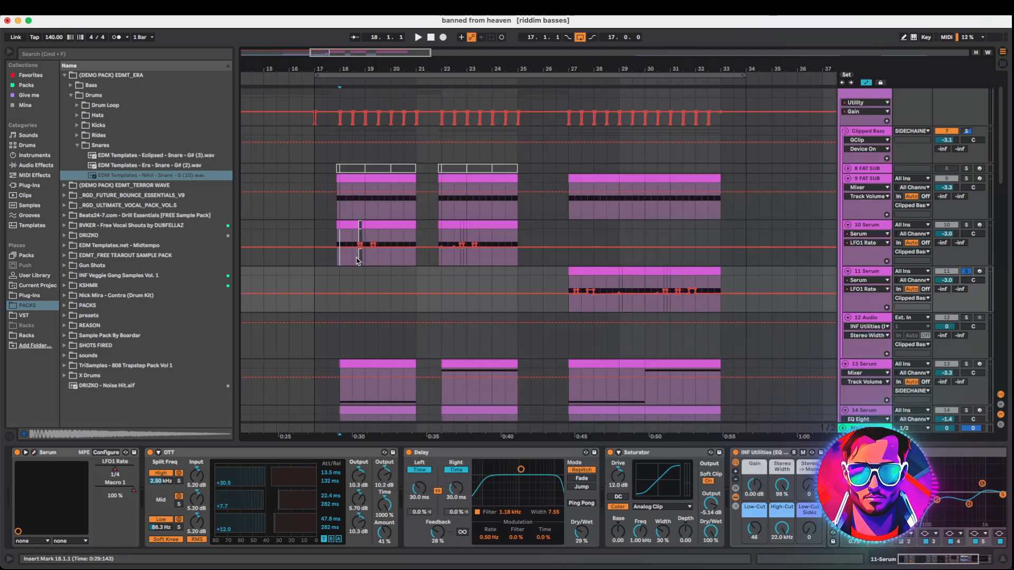
Zoom out the arrangement to view the whole song's layout
key(plus)
key(plus)
drag(834, 69, 316, 63)
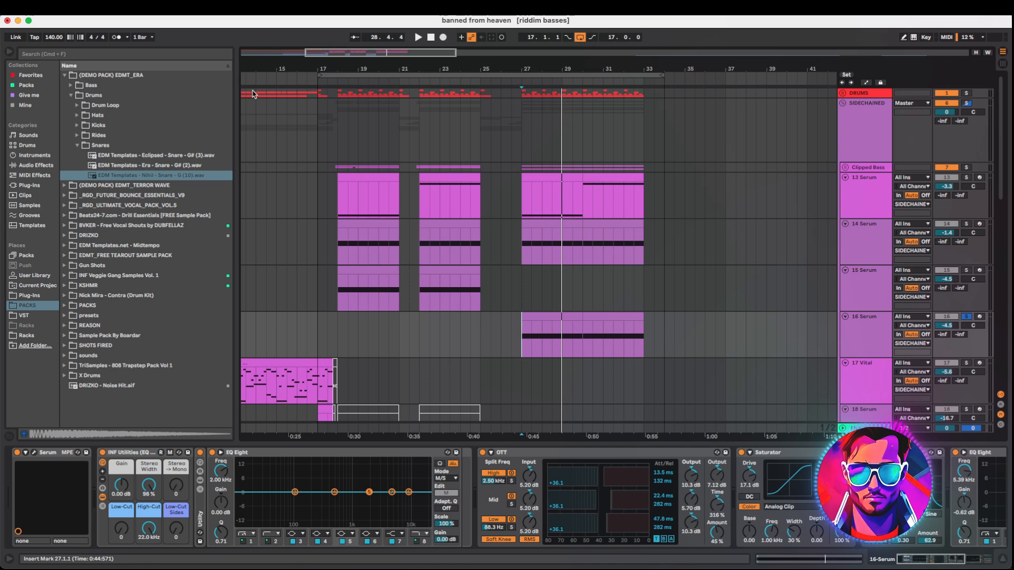
drag(360, 53, 361, 51)
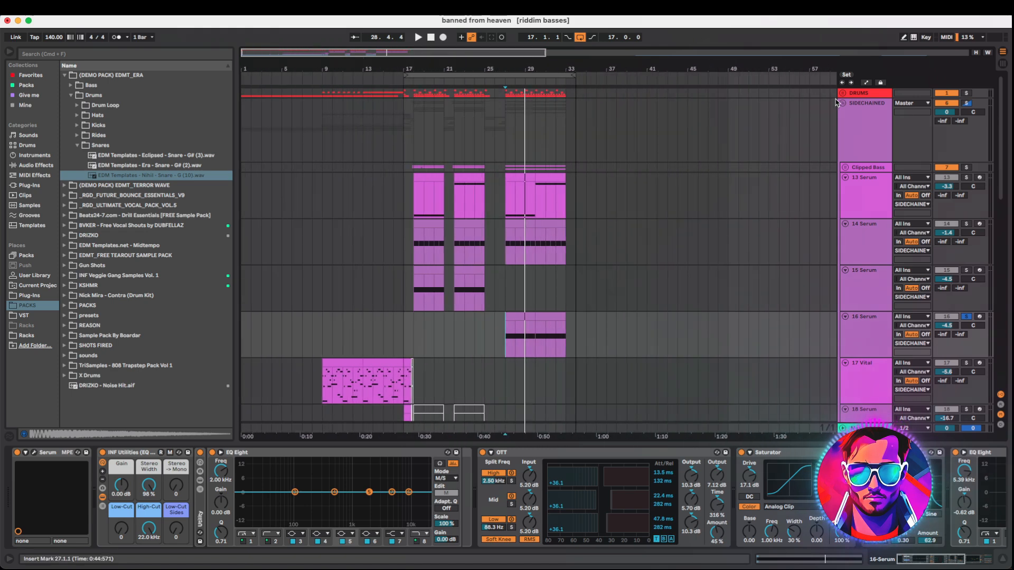